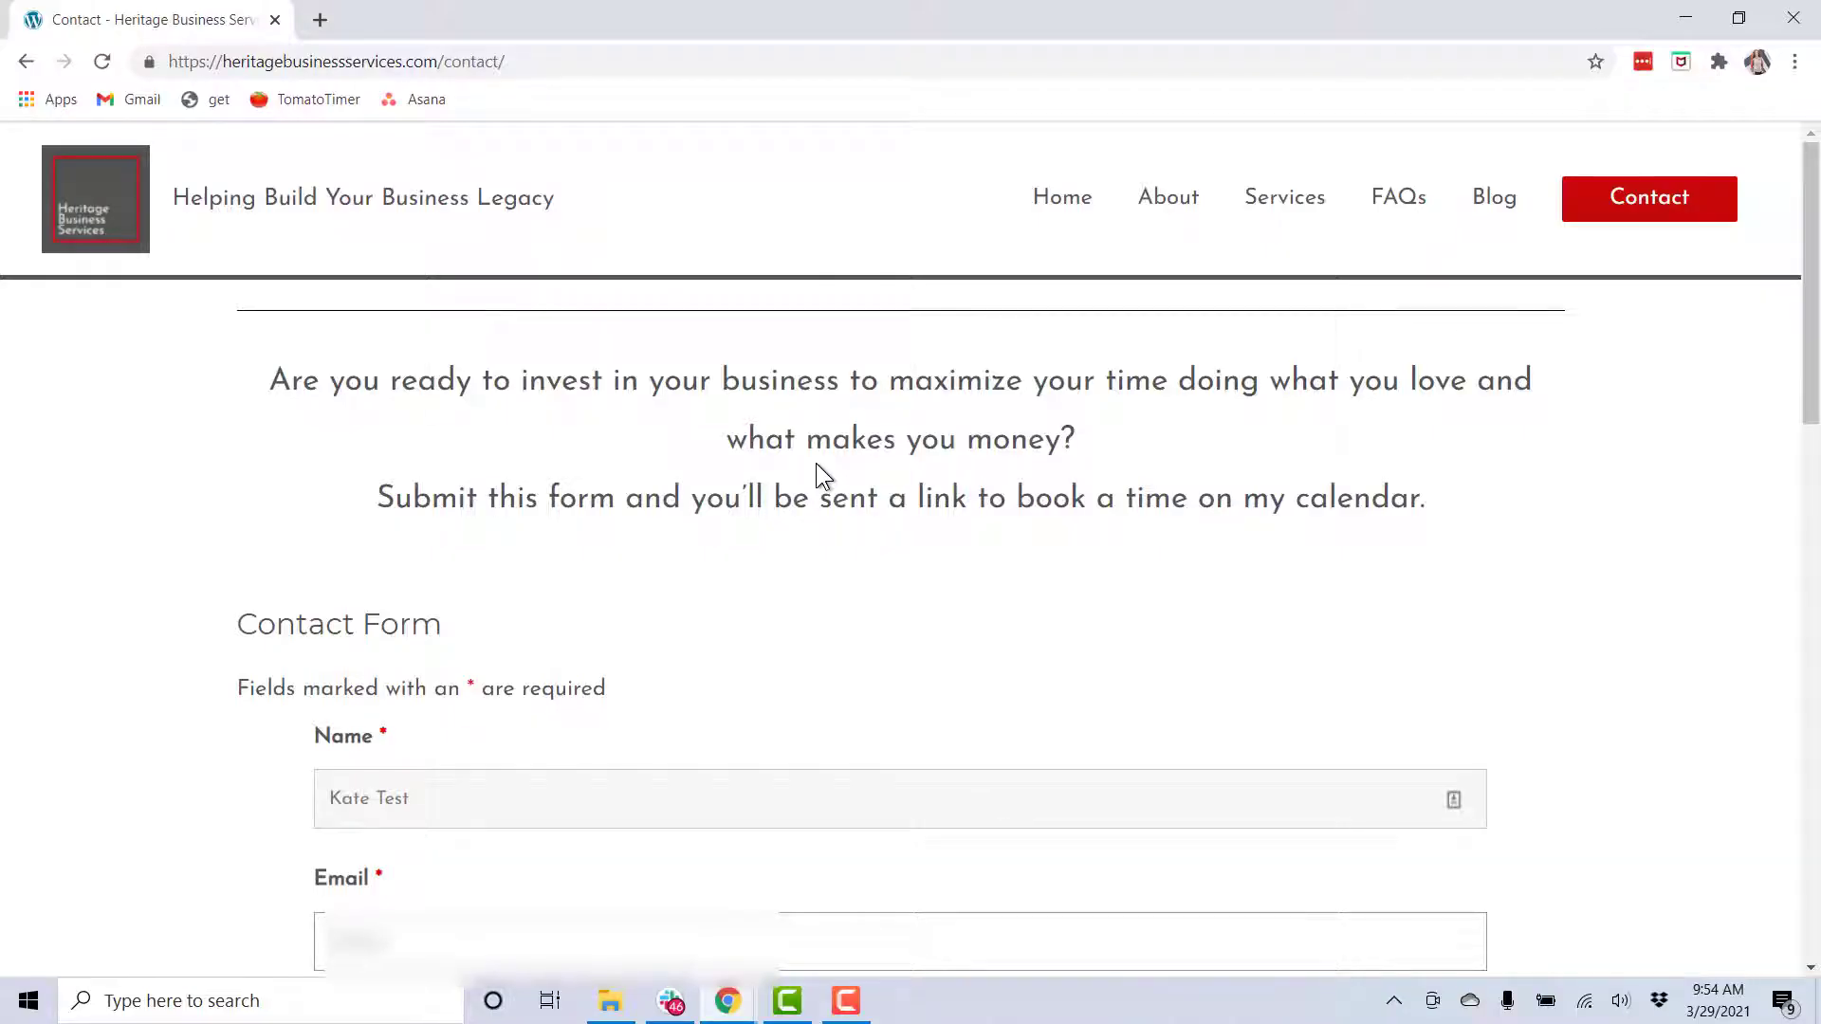
Finish the Gmail email address, then enter the company name and city in the contact form
text(@gmail.com)
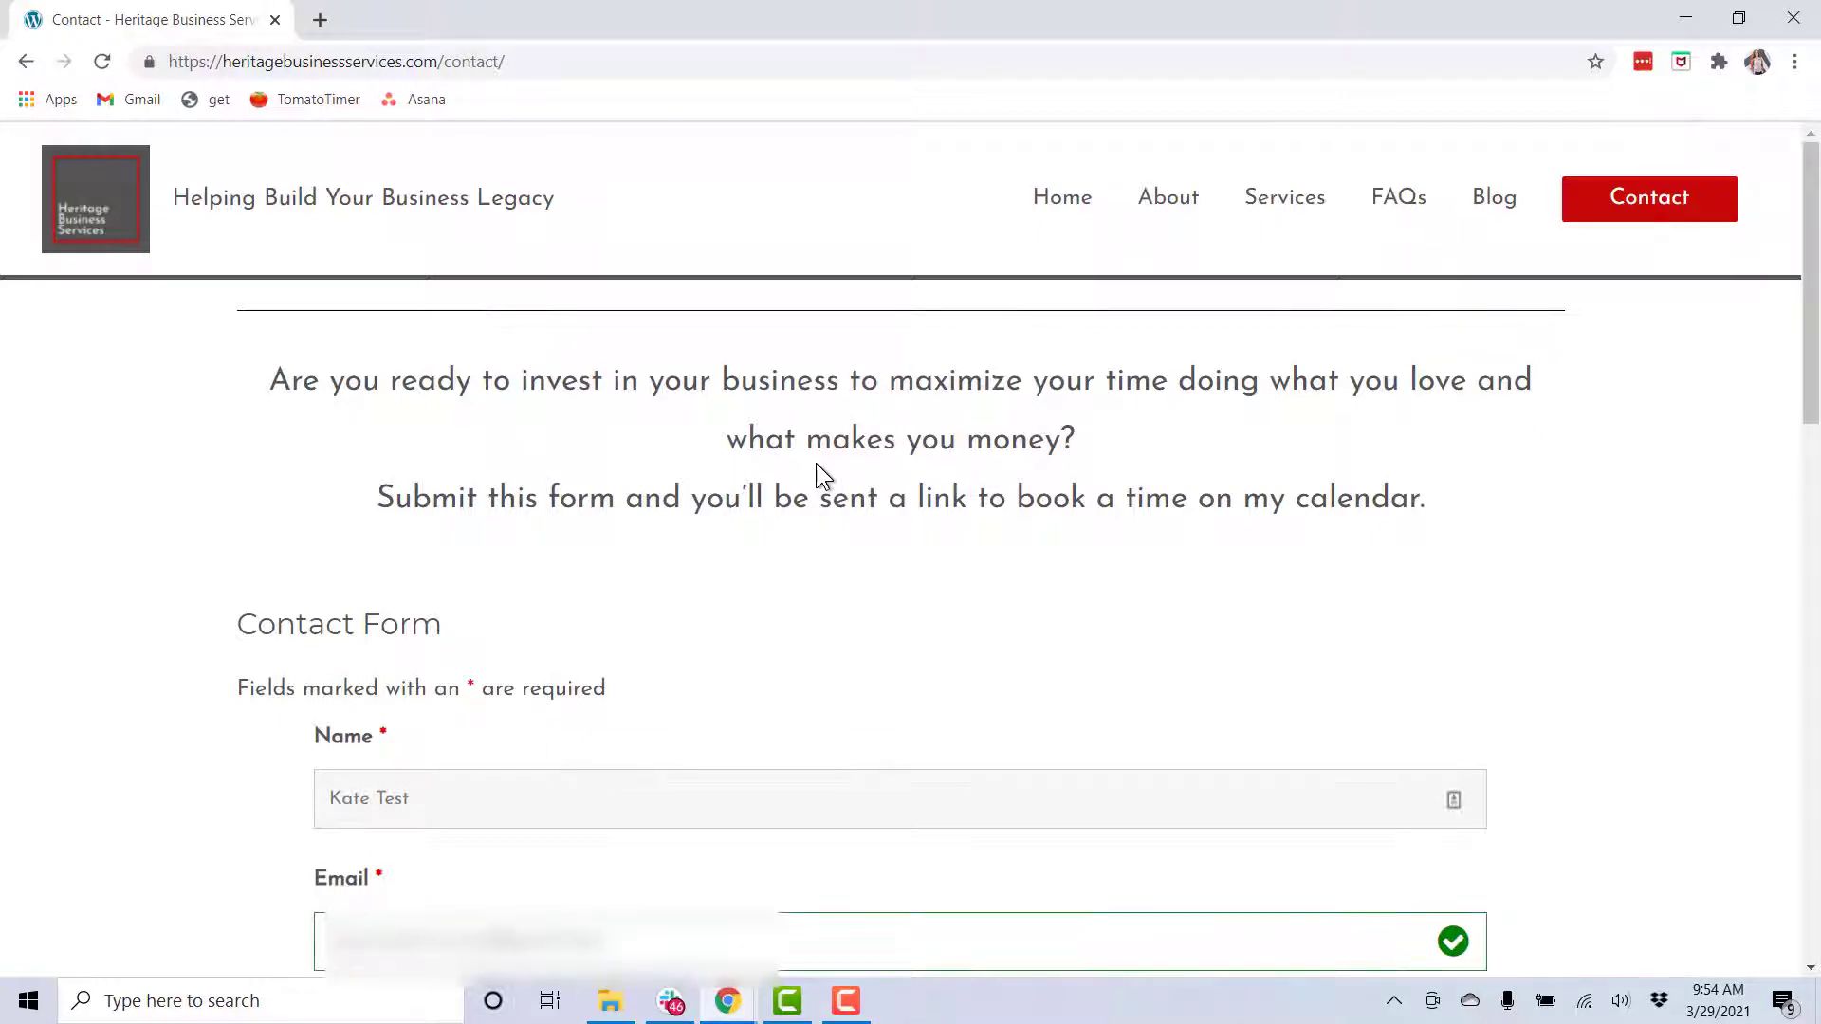
scroll(816, 463, down, 5)
click(572, 623)
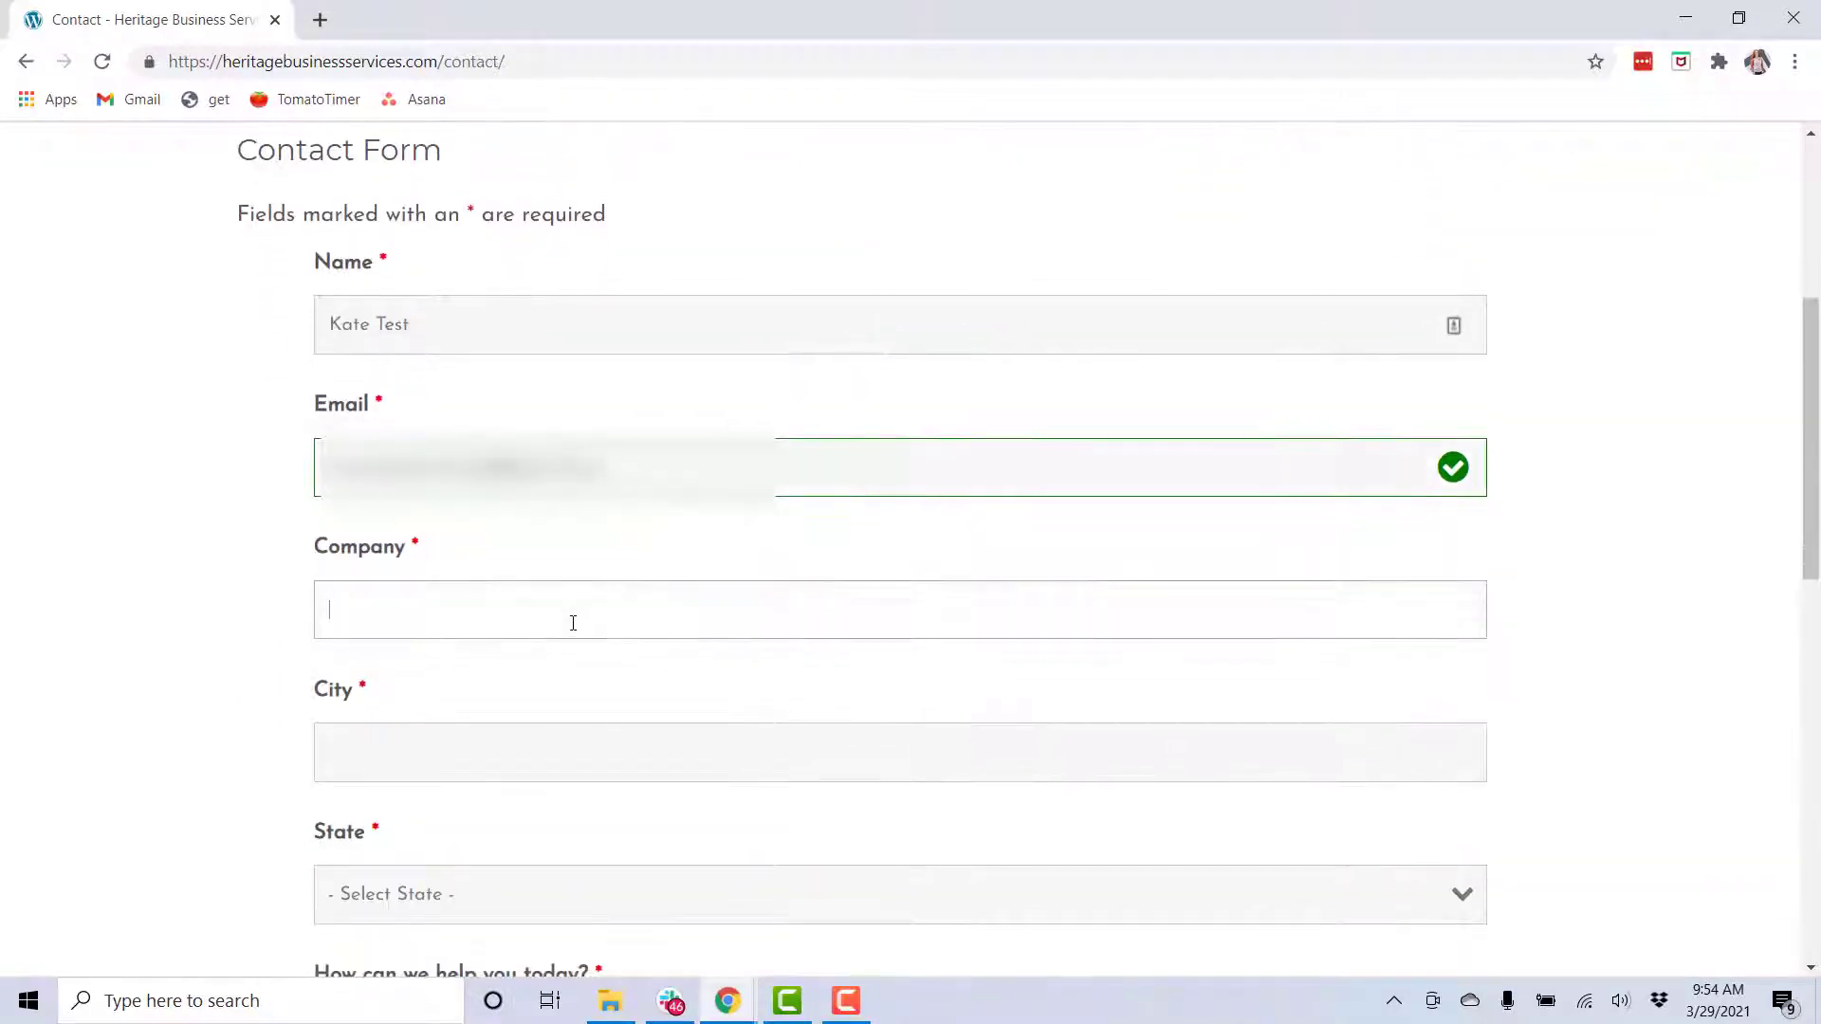
text(Test)
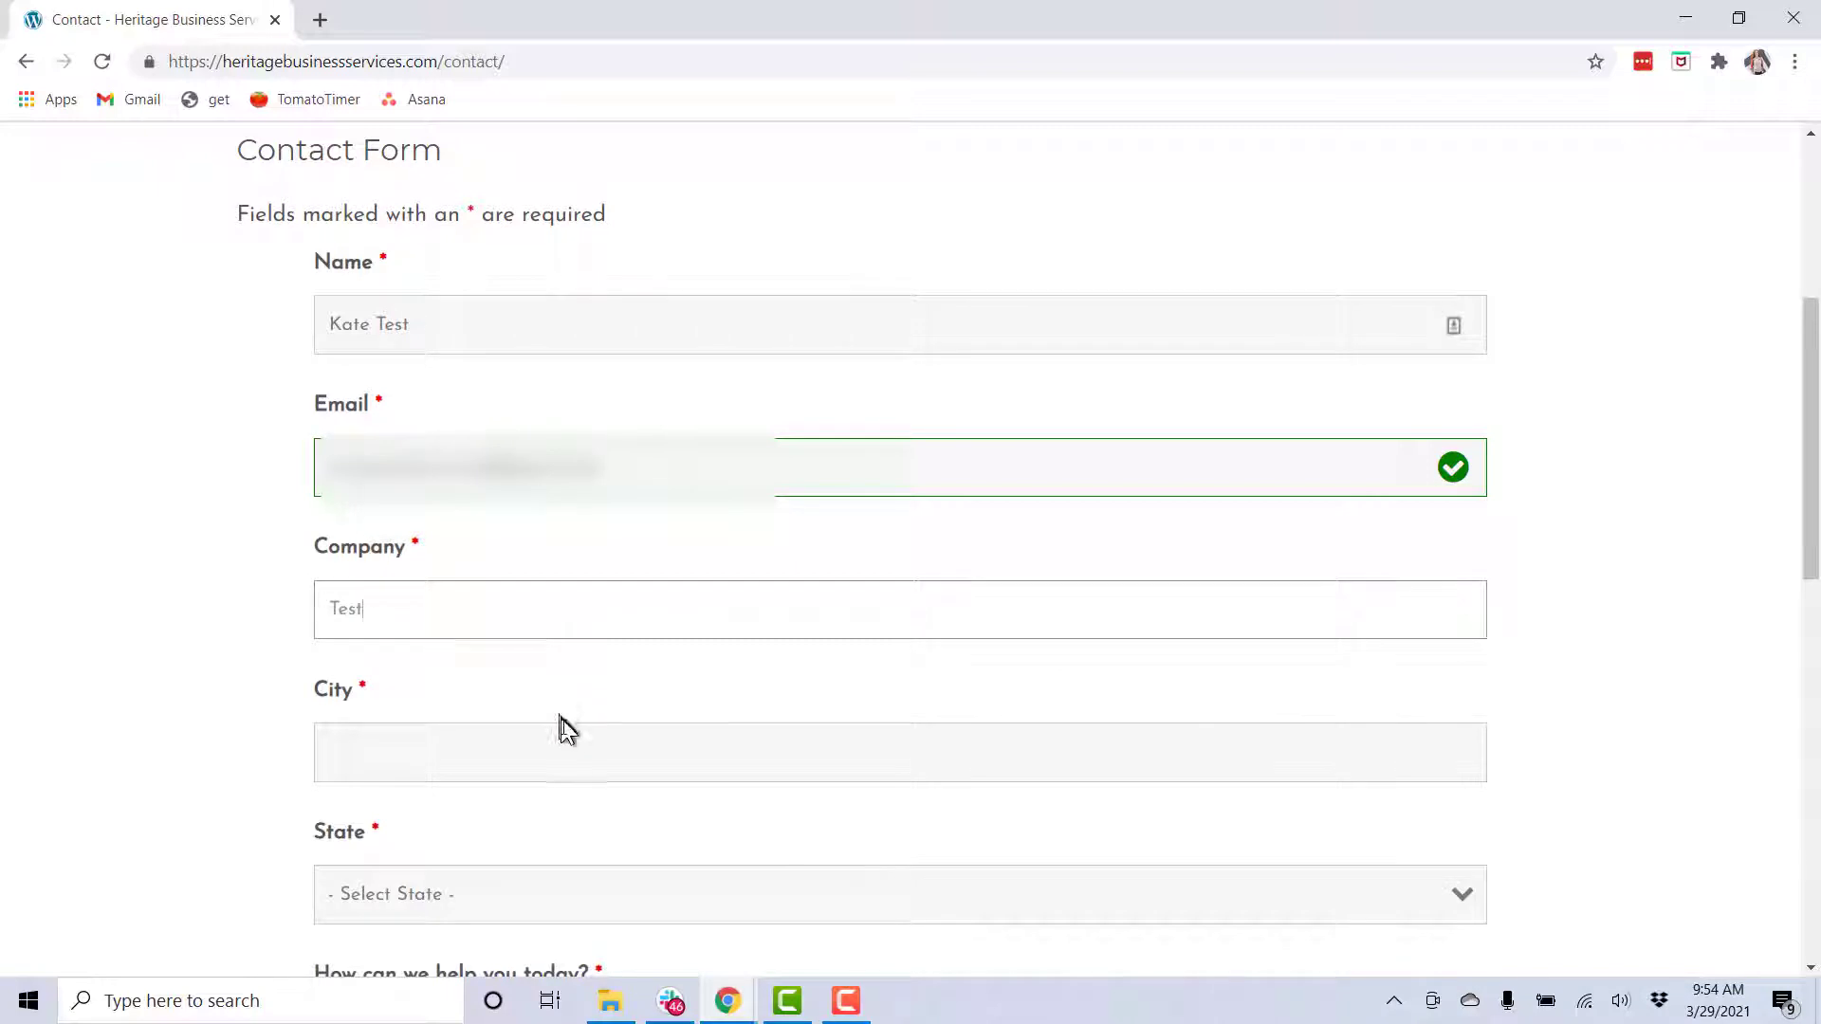
click(562, 748)
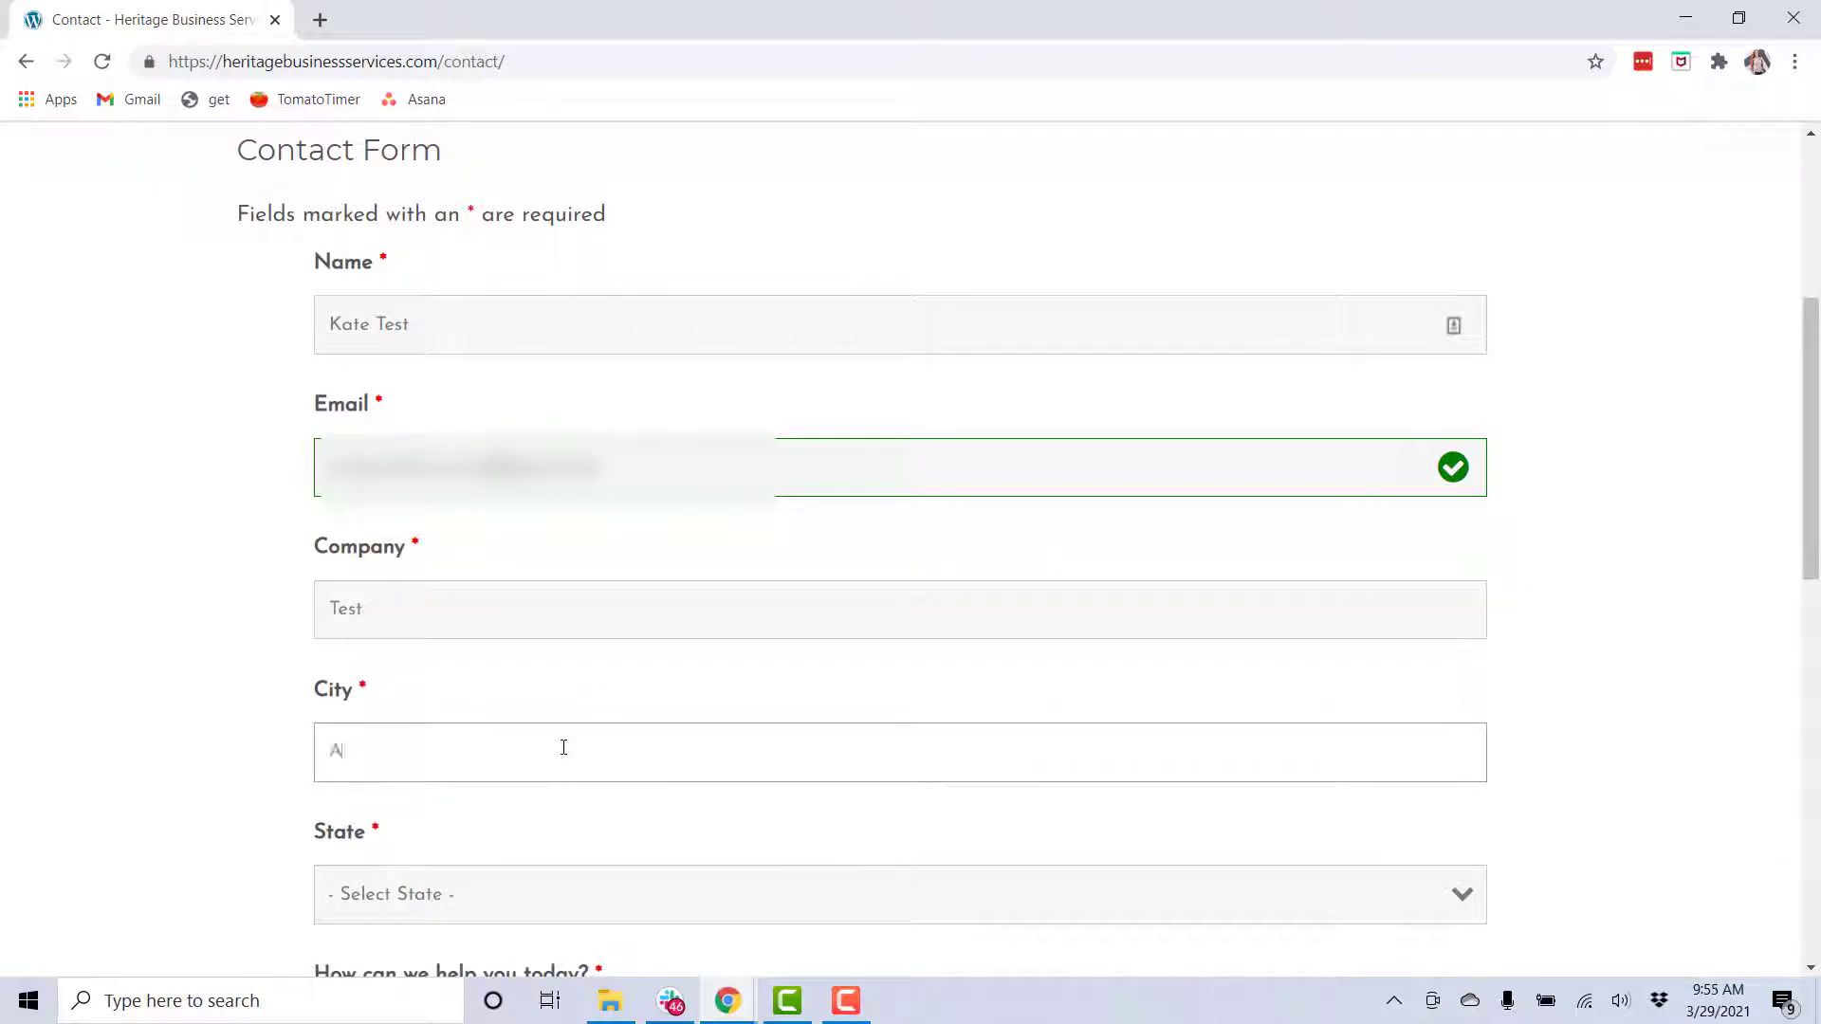
Choose Alabama as the state, write the QuickBooks help request, and submit the form
click(560, 894)
click(402, 163)
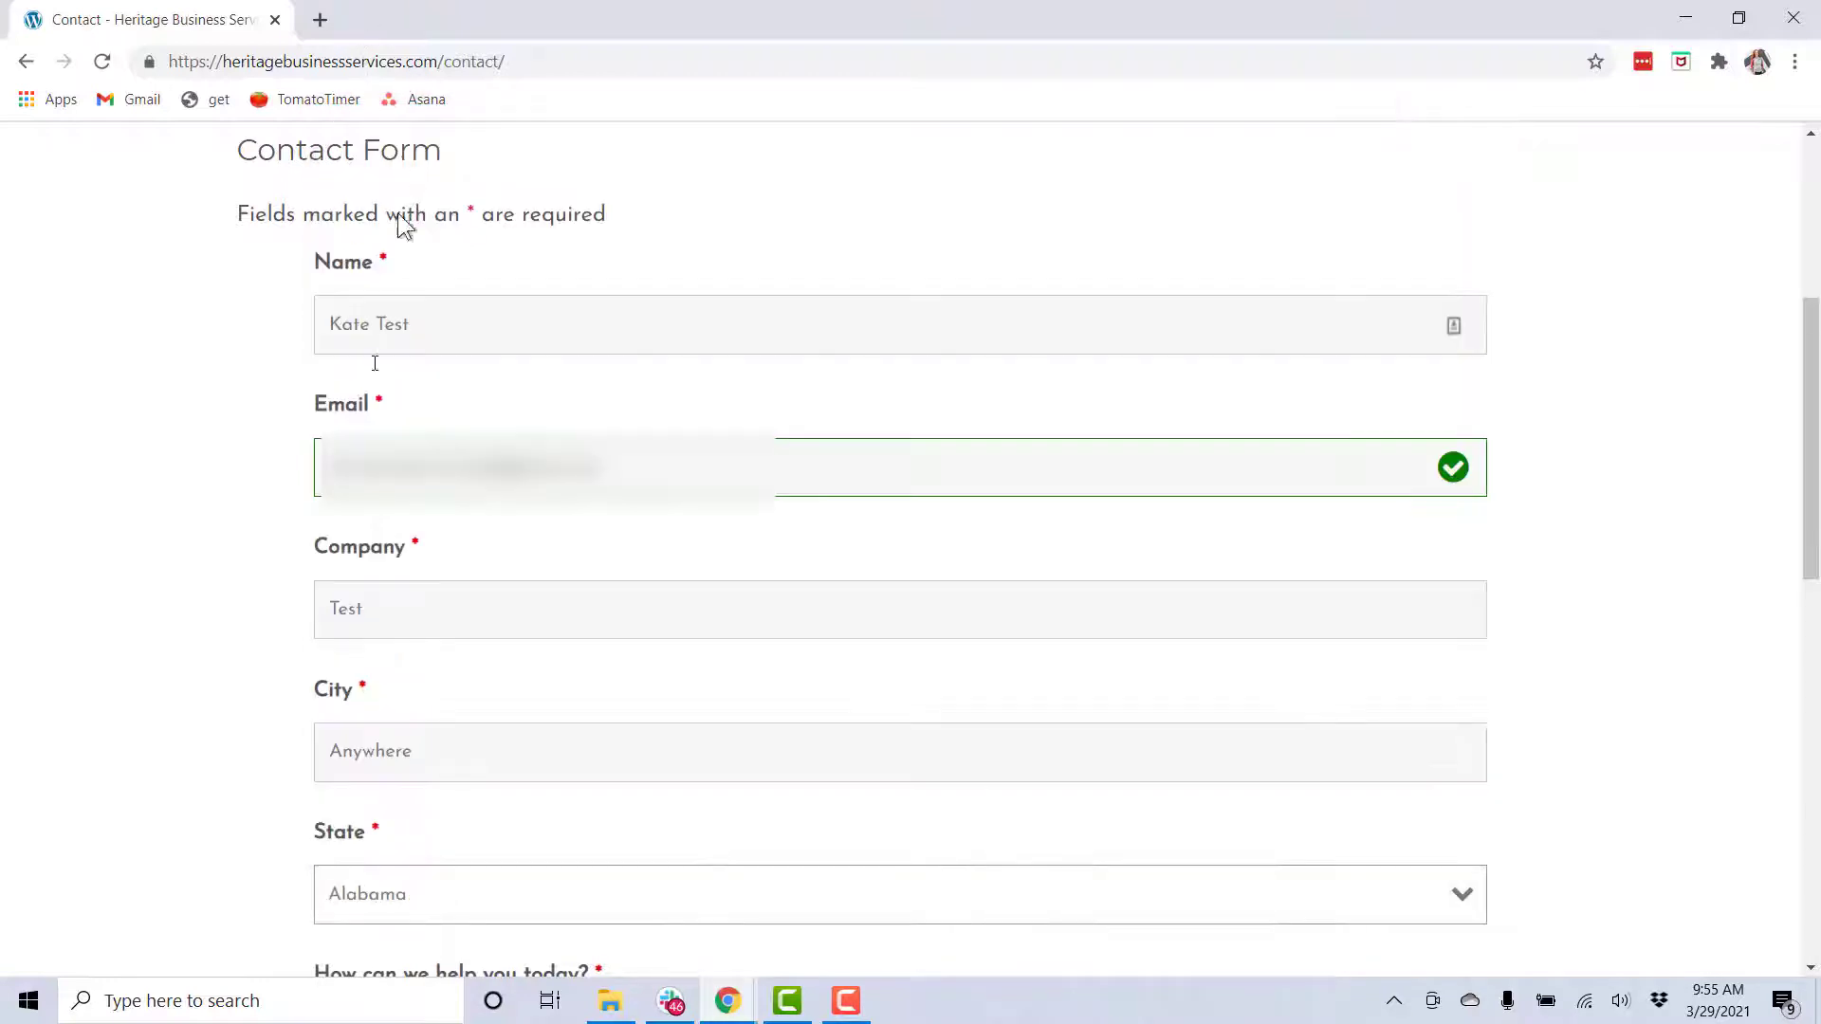
scroll(655, 496, down, 3)
click(507, 727)
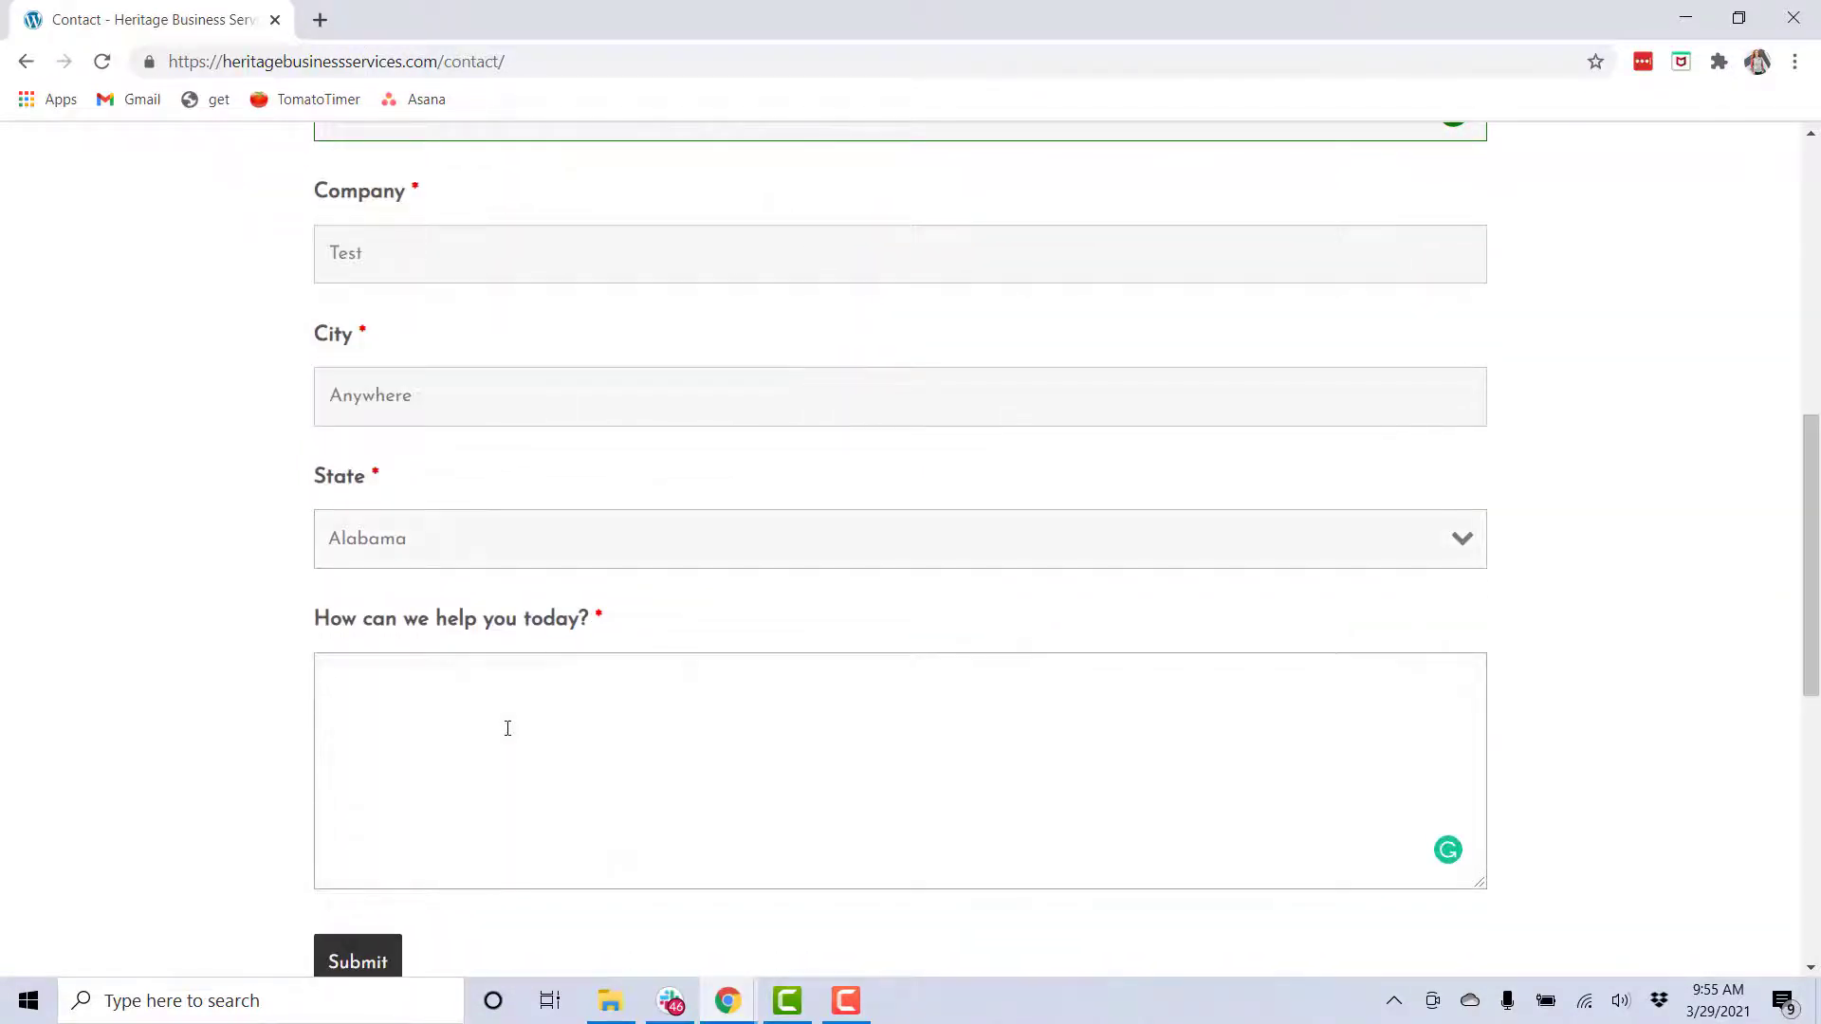
text(I need help with qui)
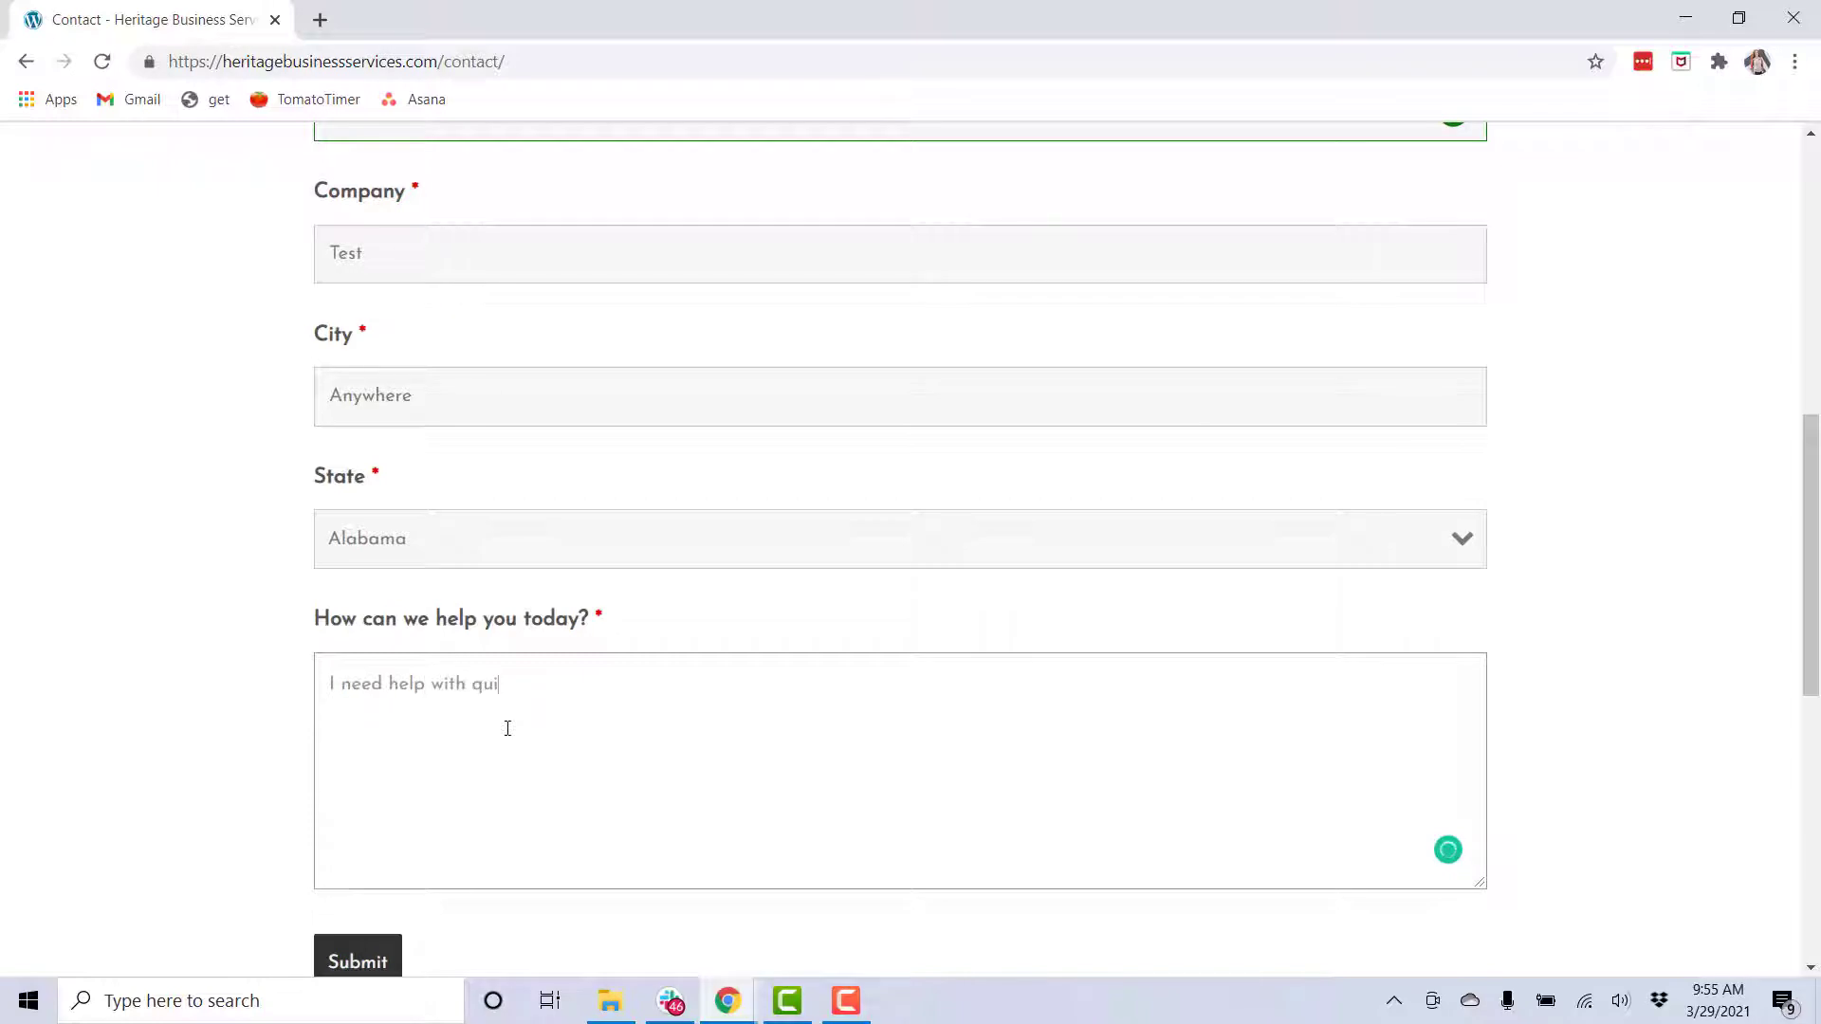
text(ks.)
scroll(508, 728, down, 3)
click(379, 732)
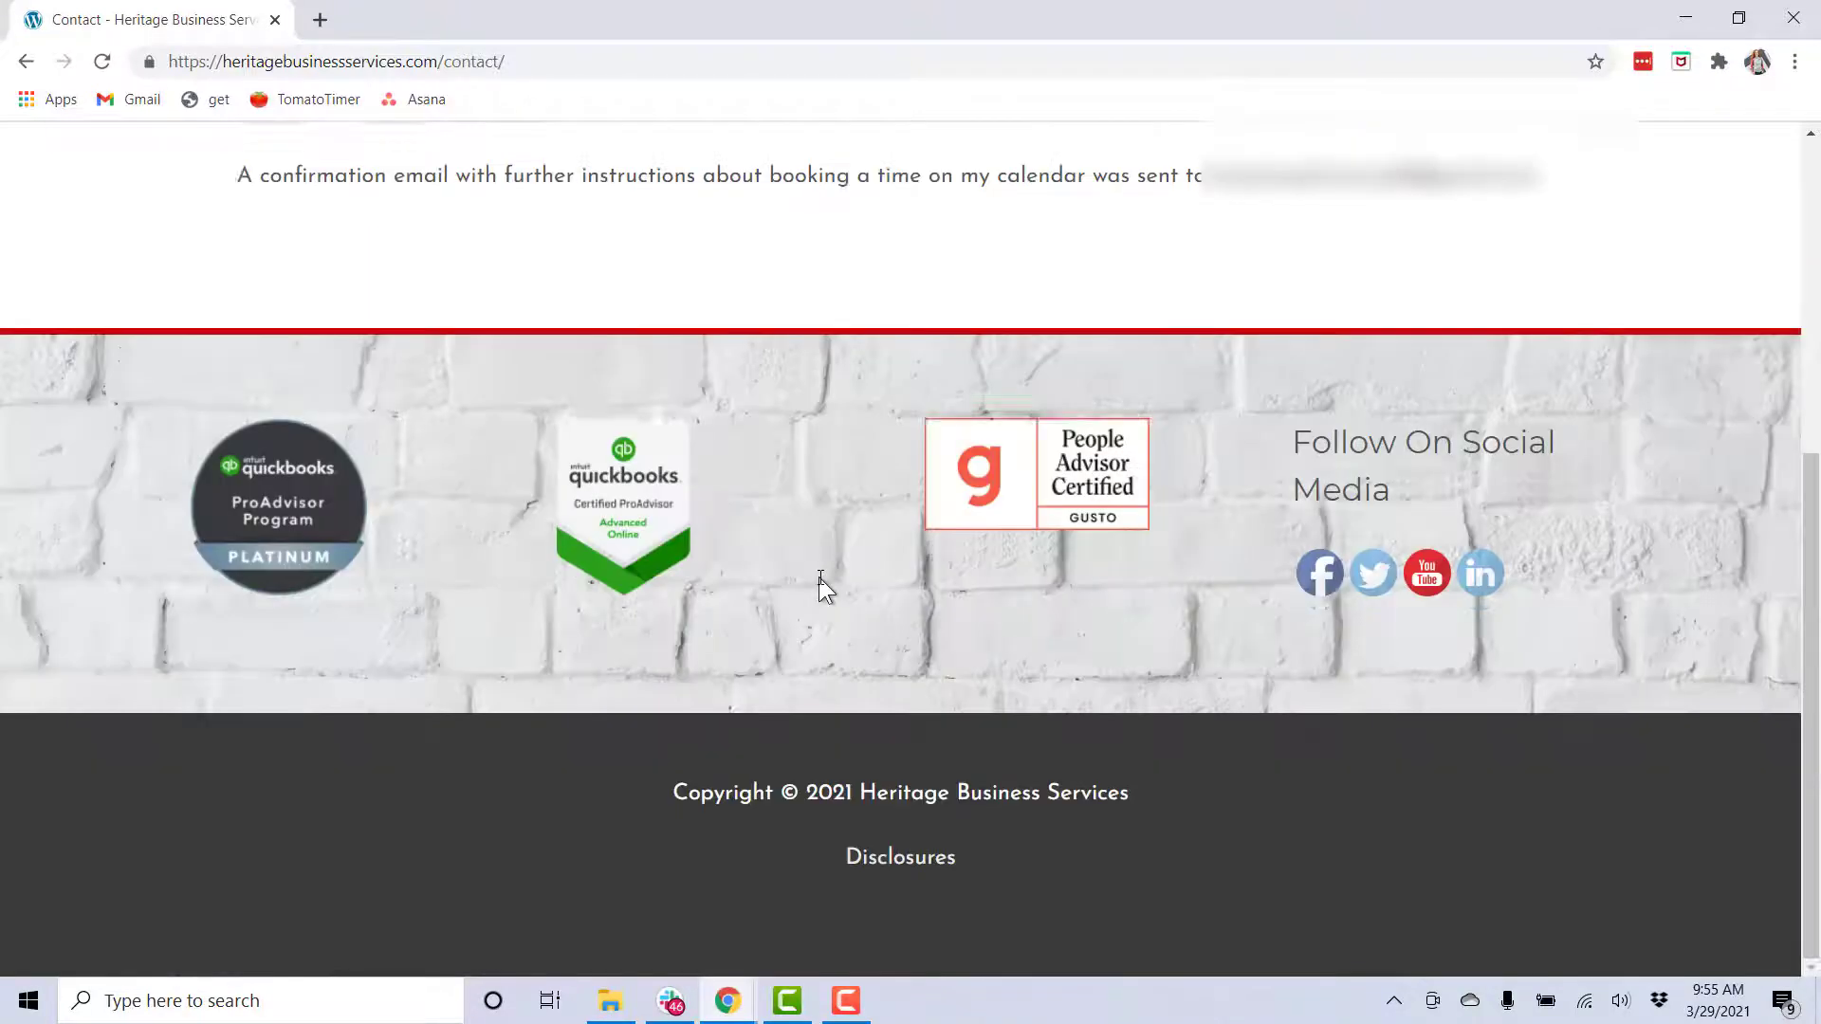
scroll(827, 580, up, 1)
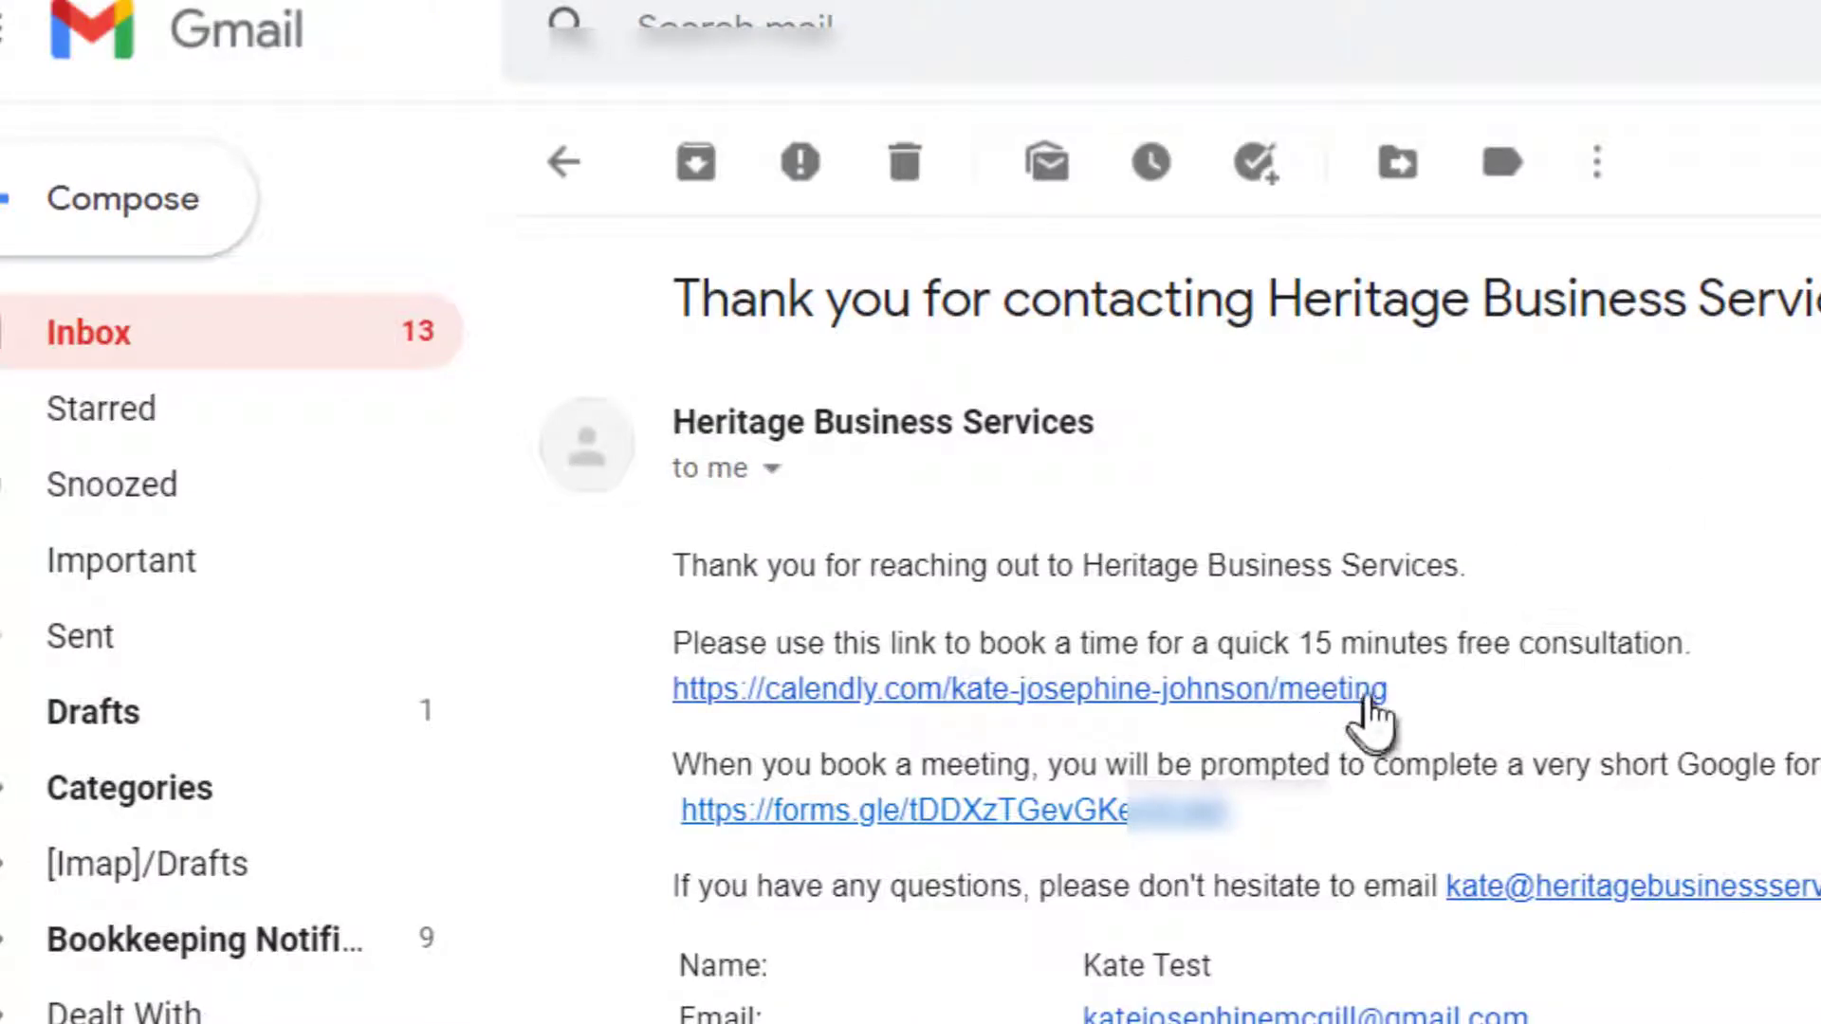
Open the Calendly booking link from the email and pick Monday, April 12, 2021
click(1343, 695)
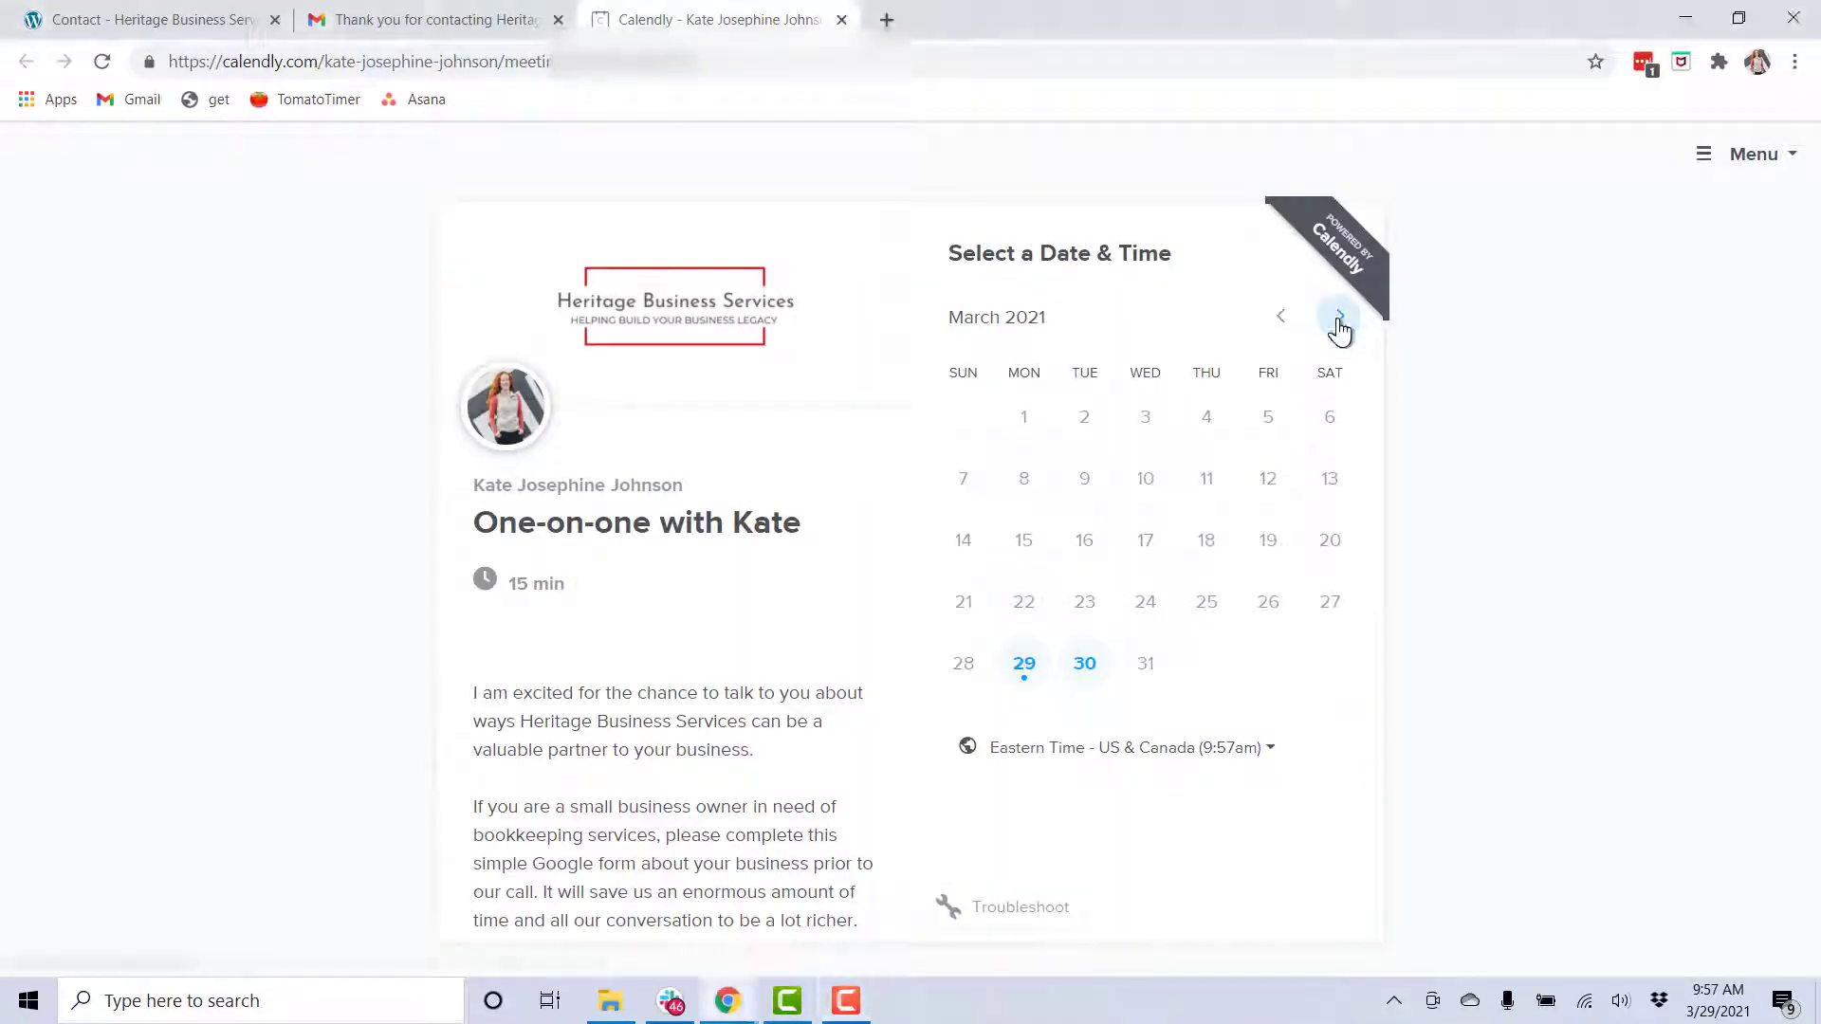
click(1325, 329)
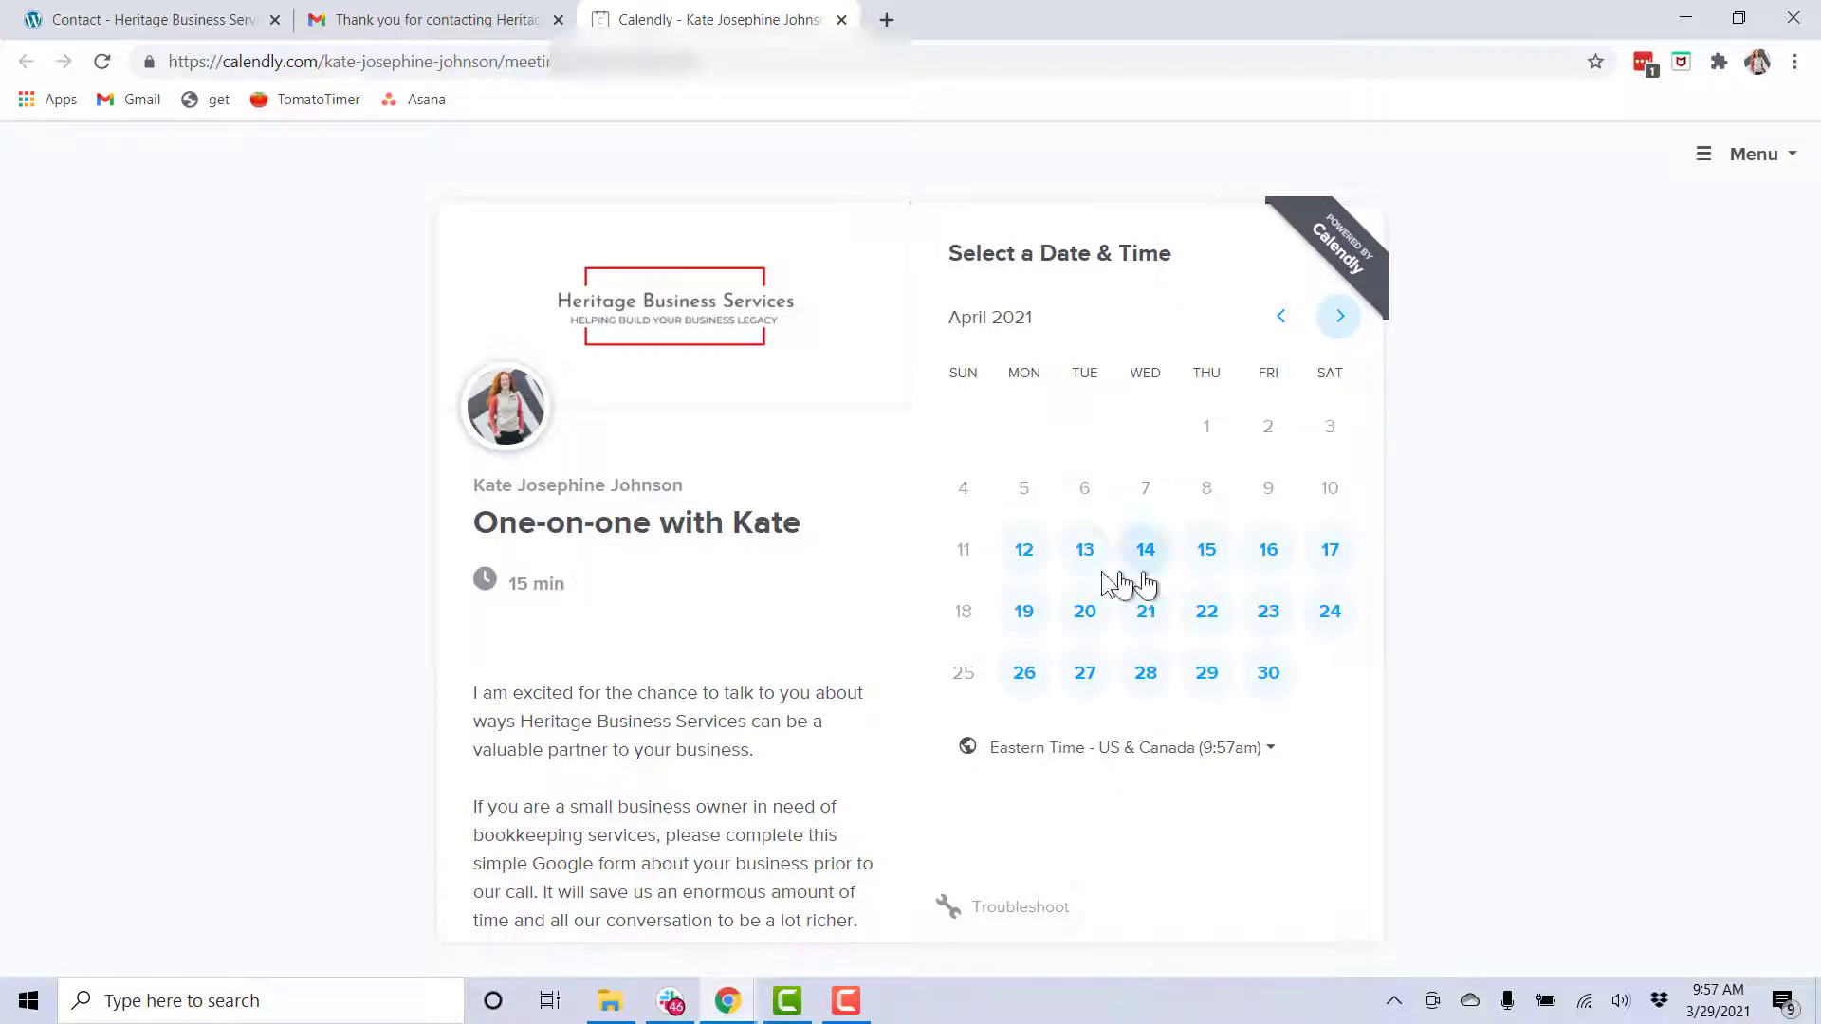
click(1026, 553)
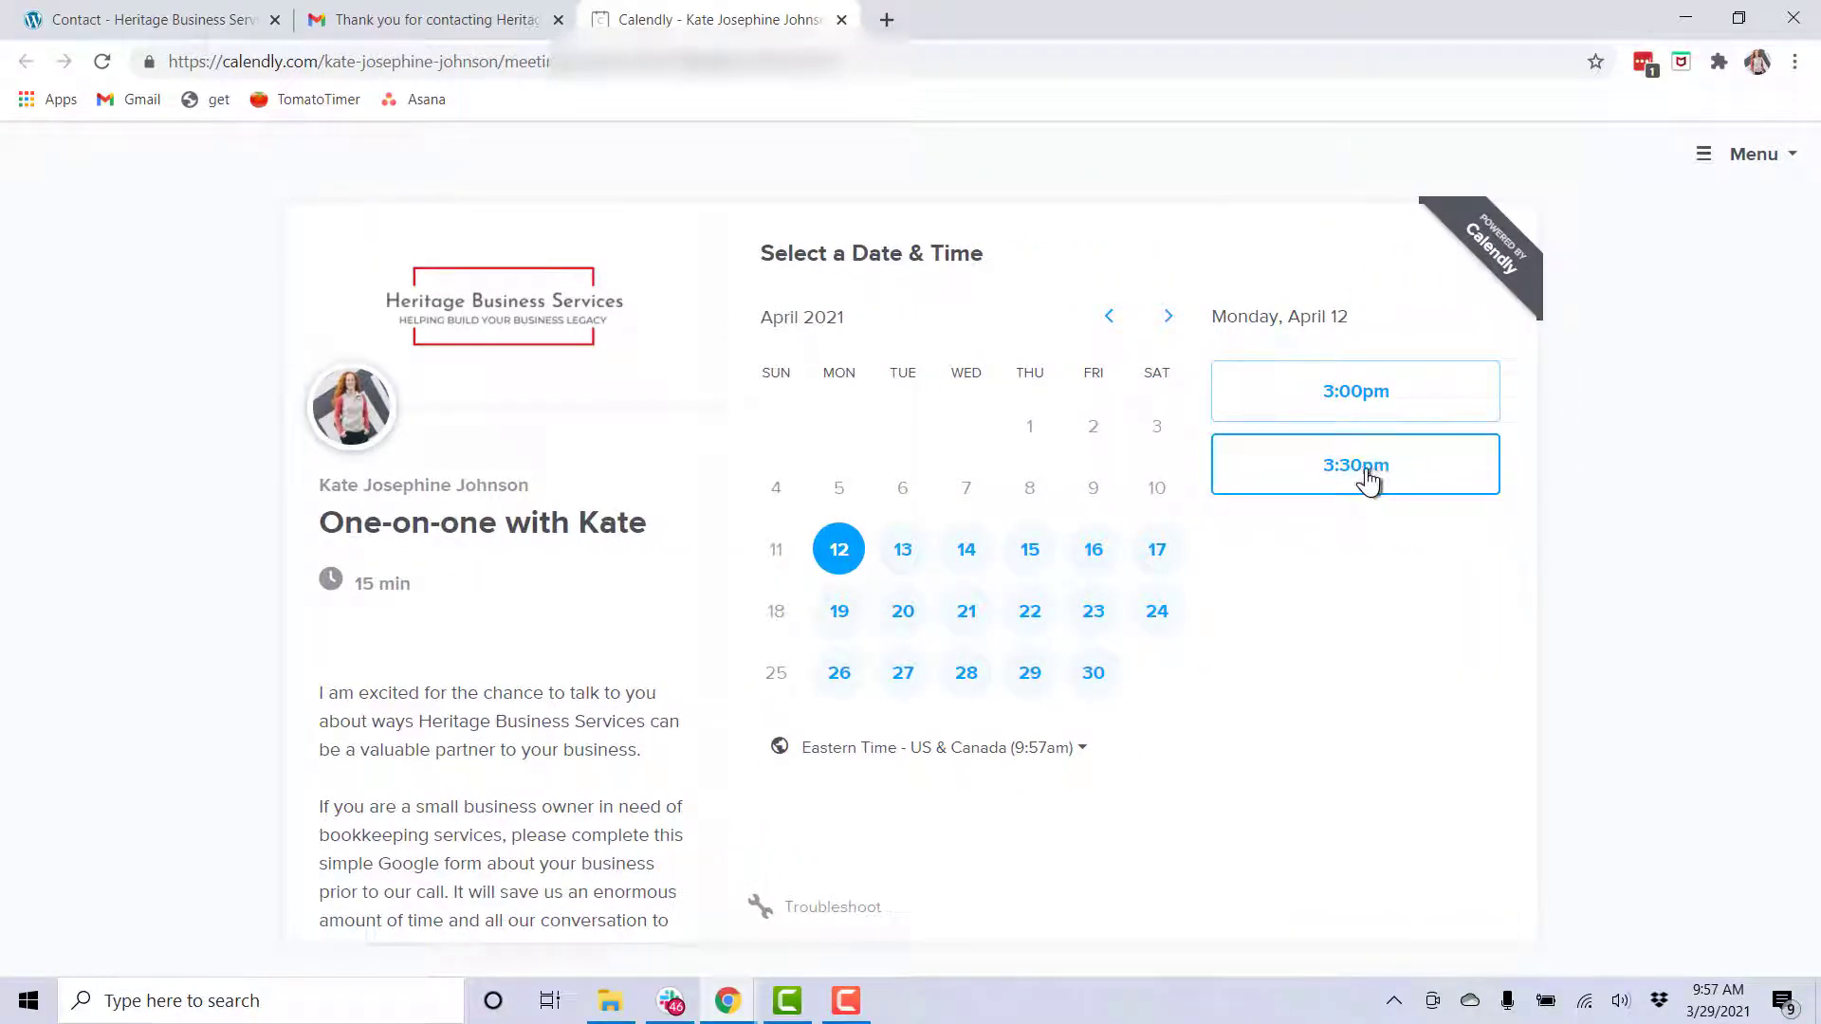
Confirm the 3:30pm slot and start entering the attendee's name in the details form
scroll(590, 638, down, 2)
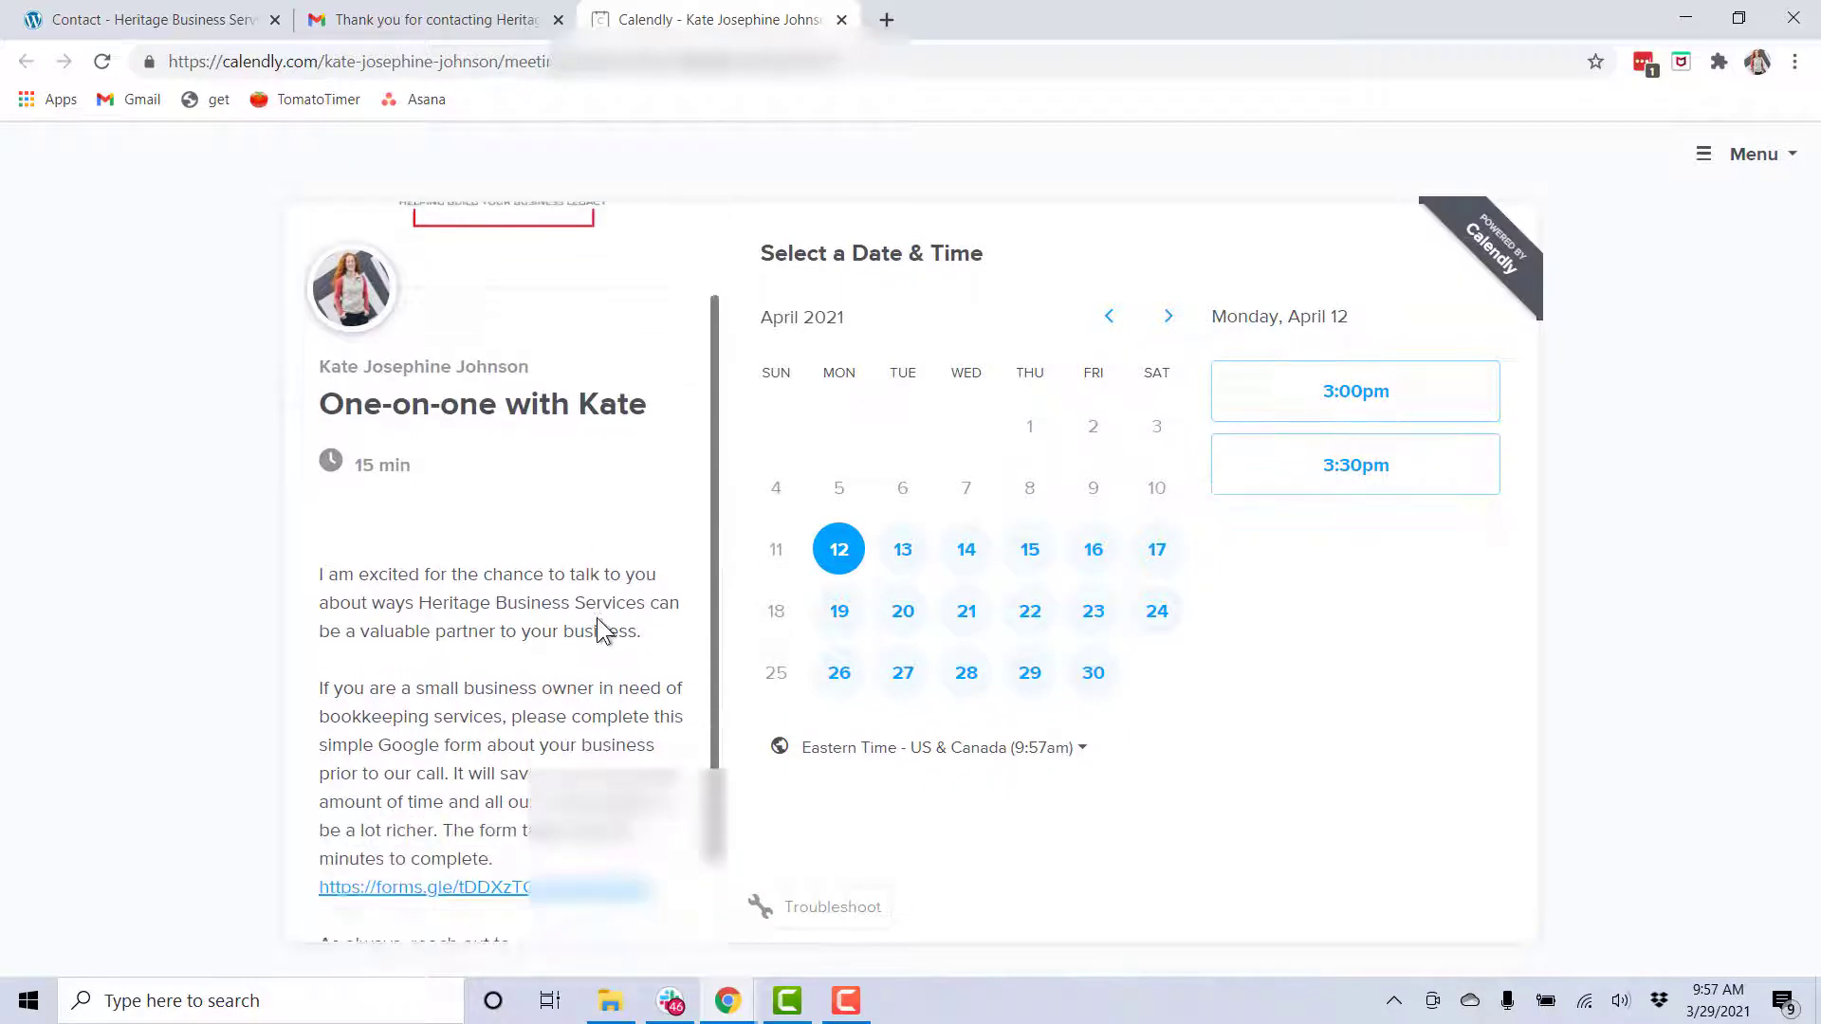
scroll(601, 630, up, 2)
scroll(588, 645, down, 2)
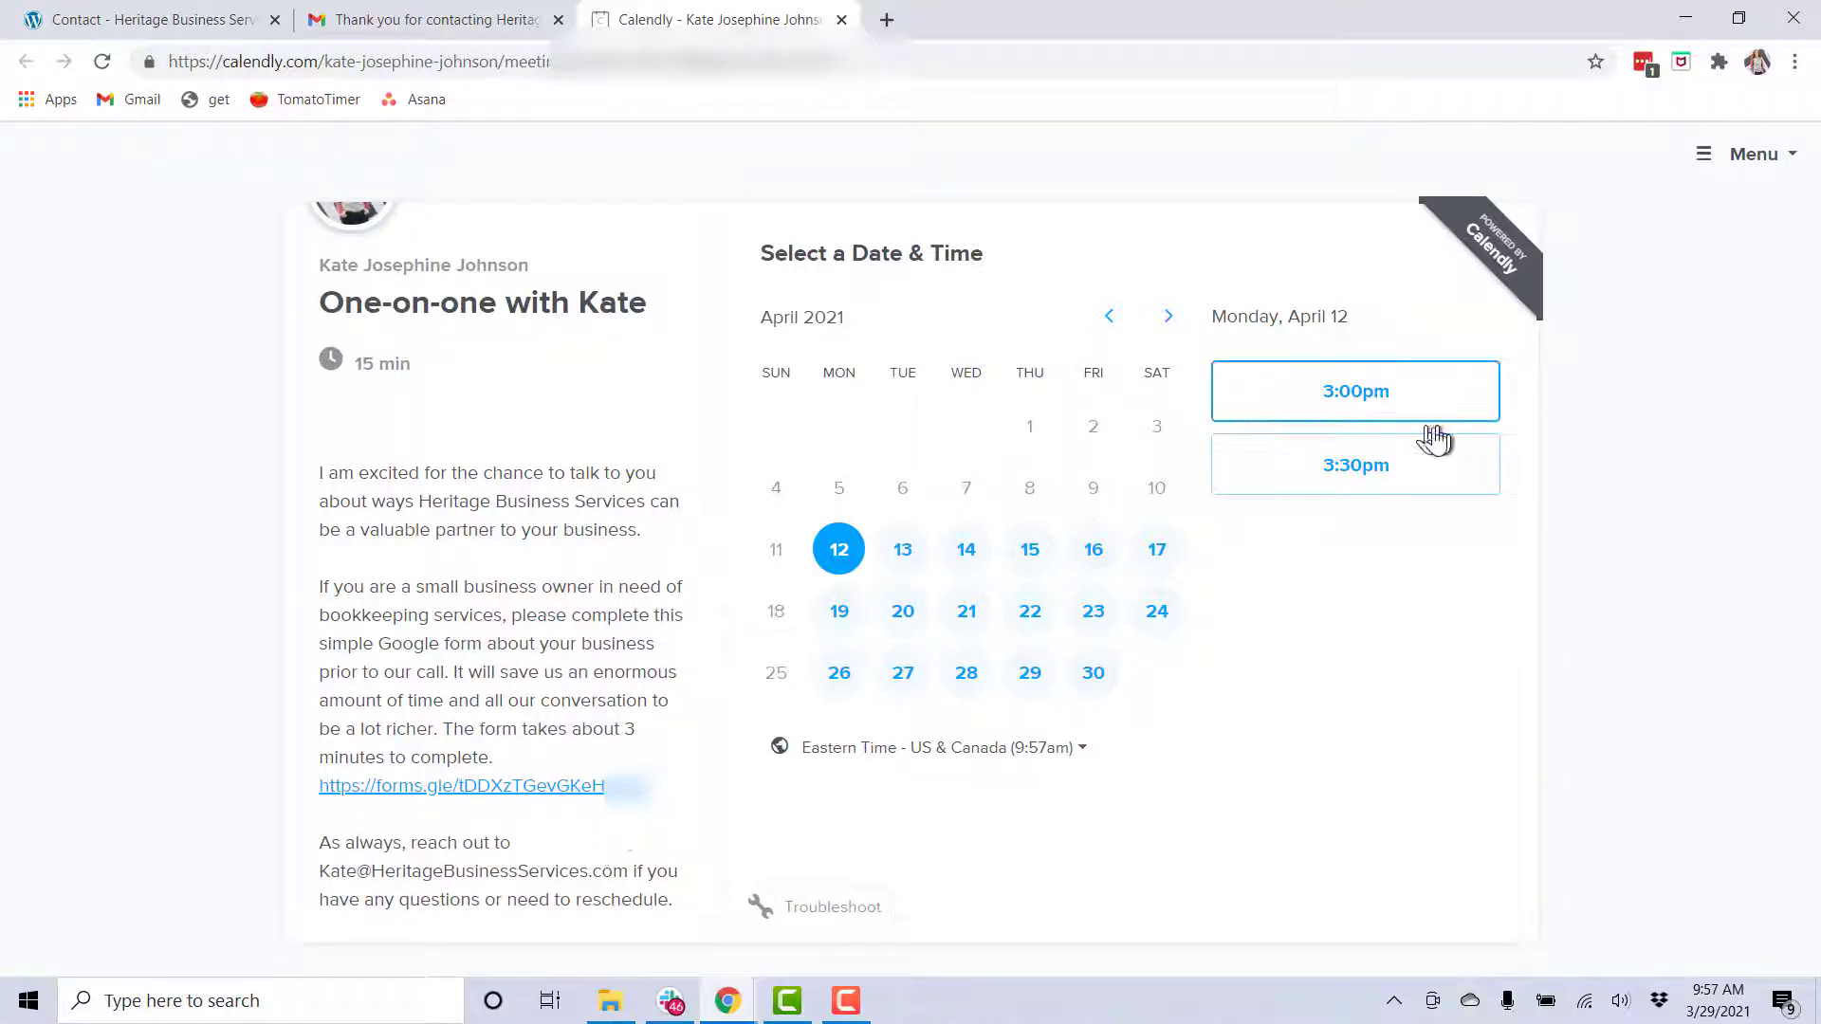
click(1378, 488)
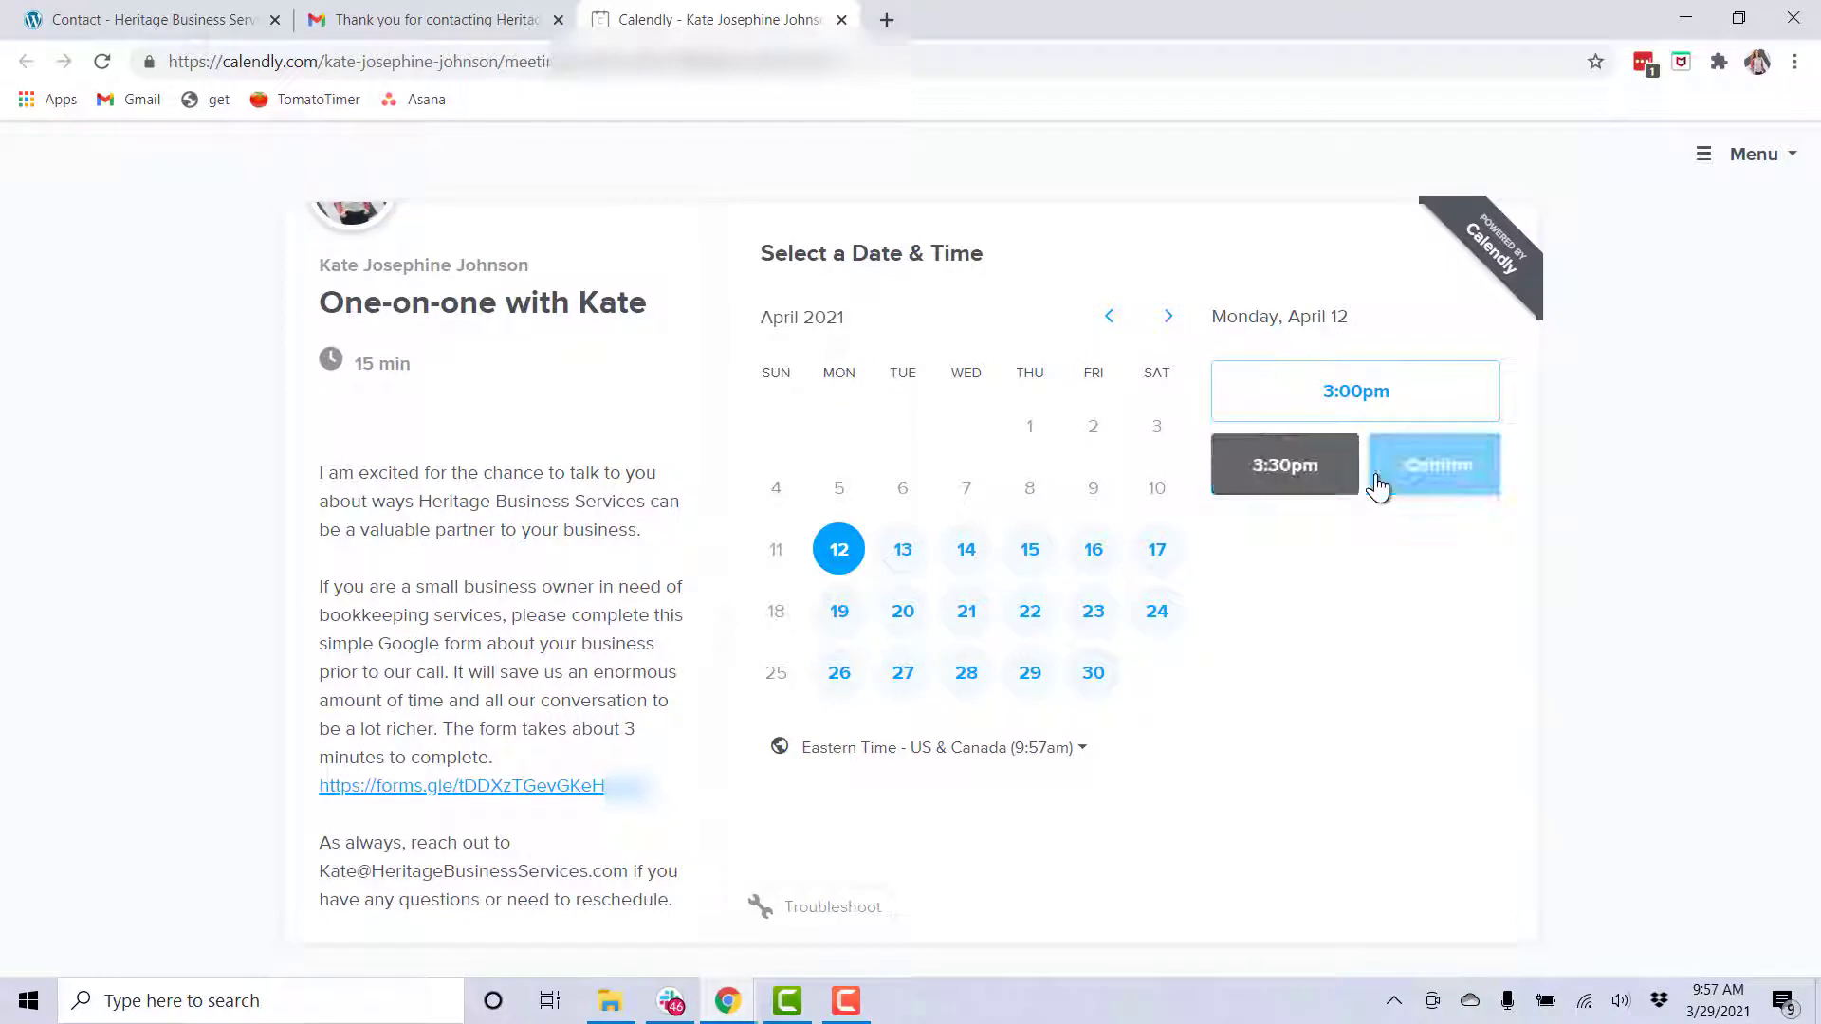
click(1433, 466)
click(853, 354)
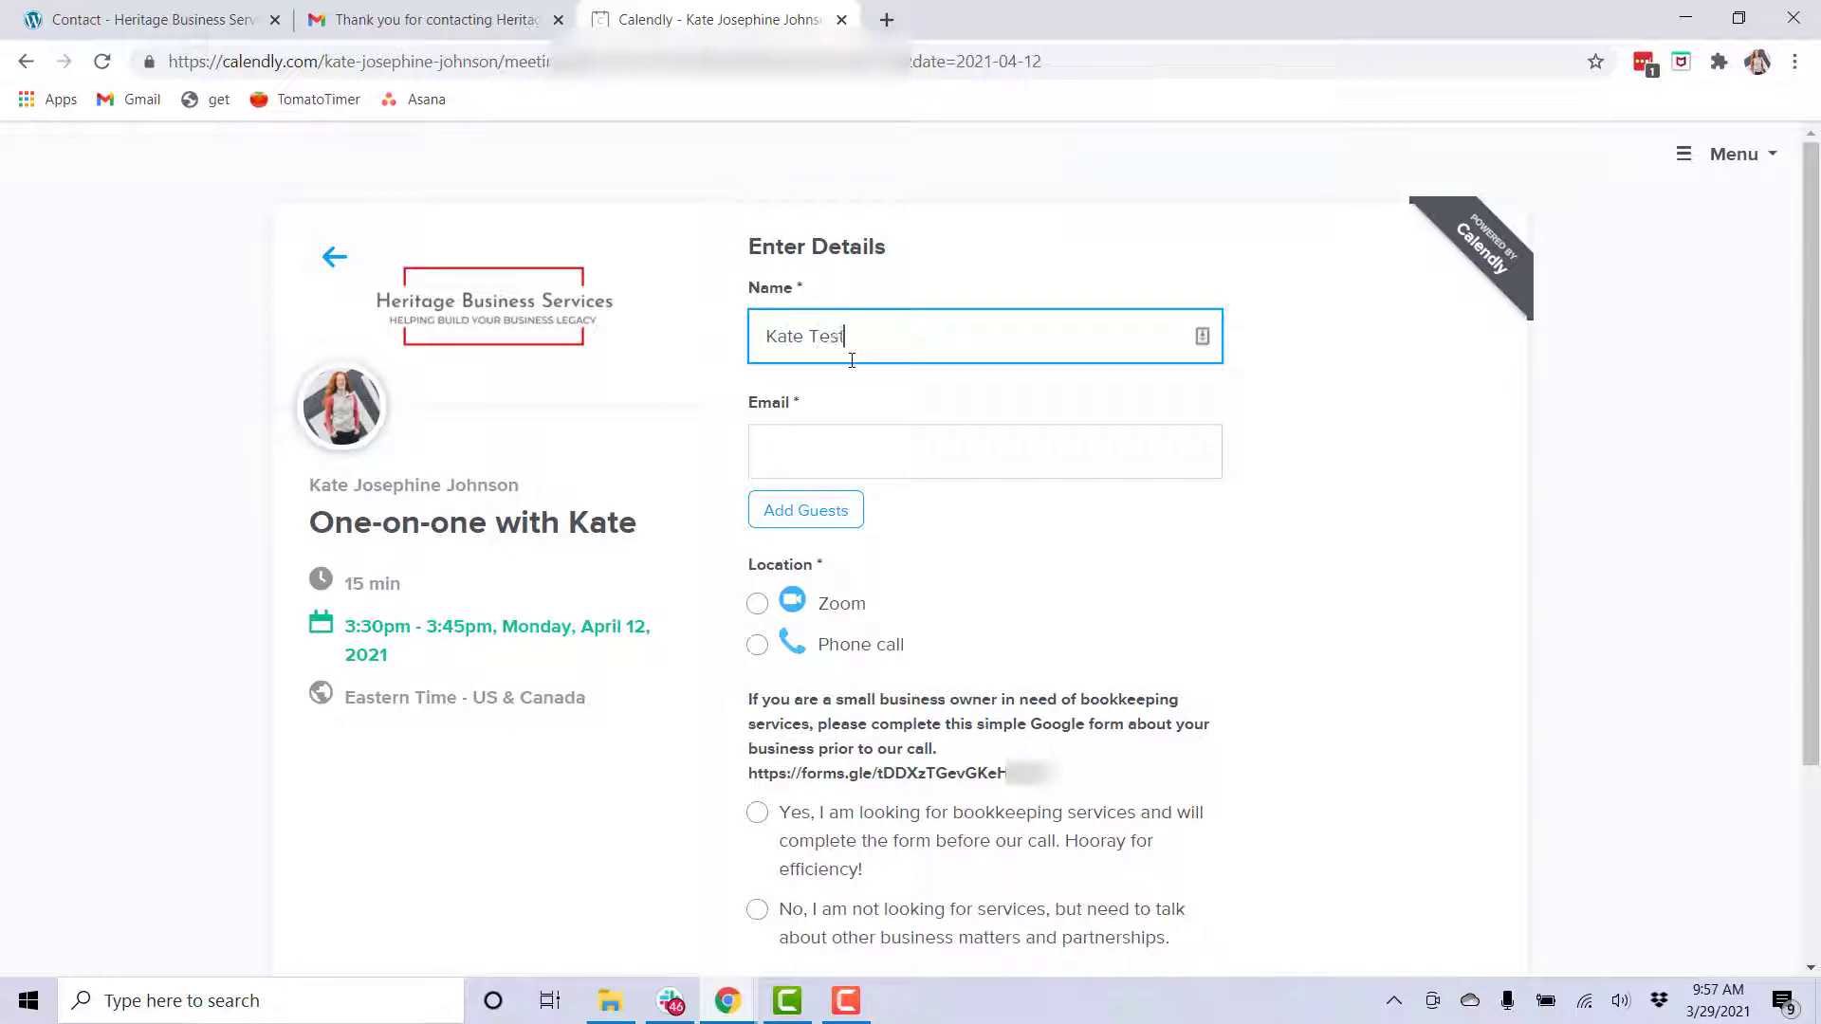
Enter the invitee's email address and choose Zoom as the meeting location
click(991, 467)
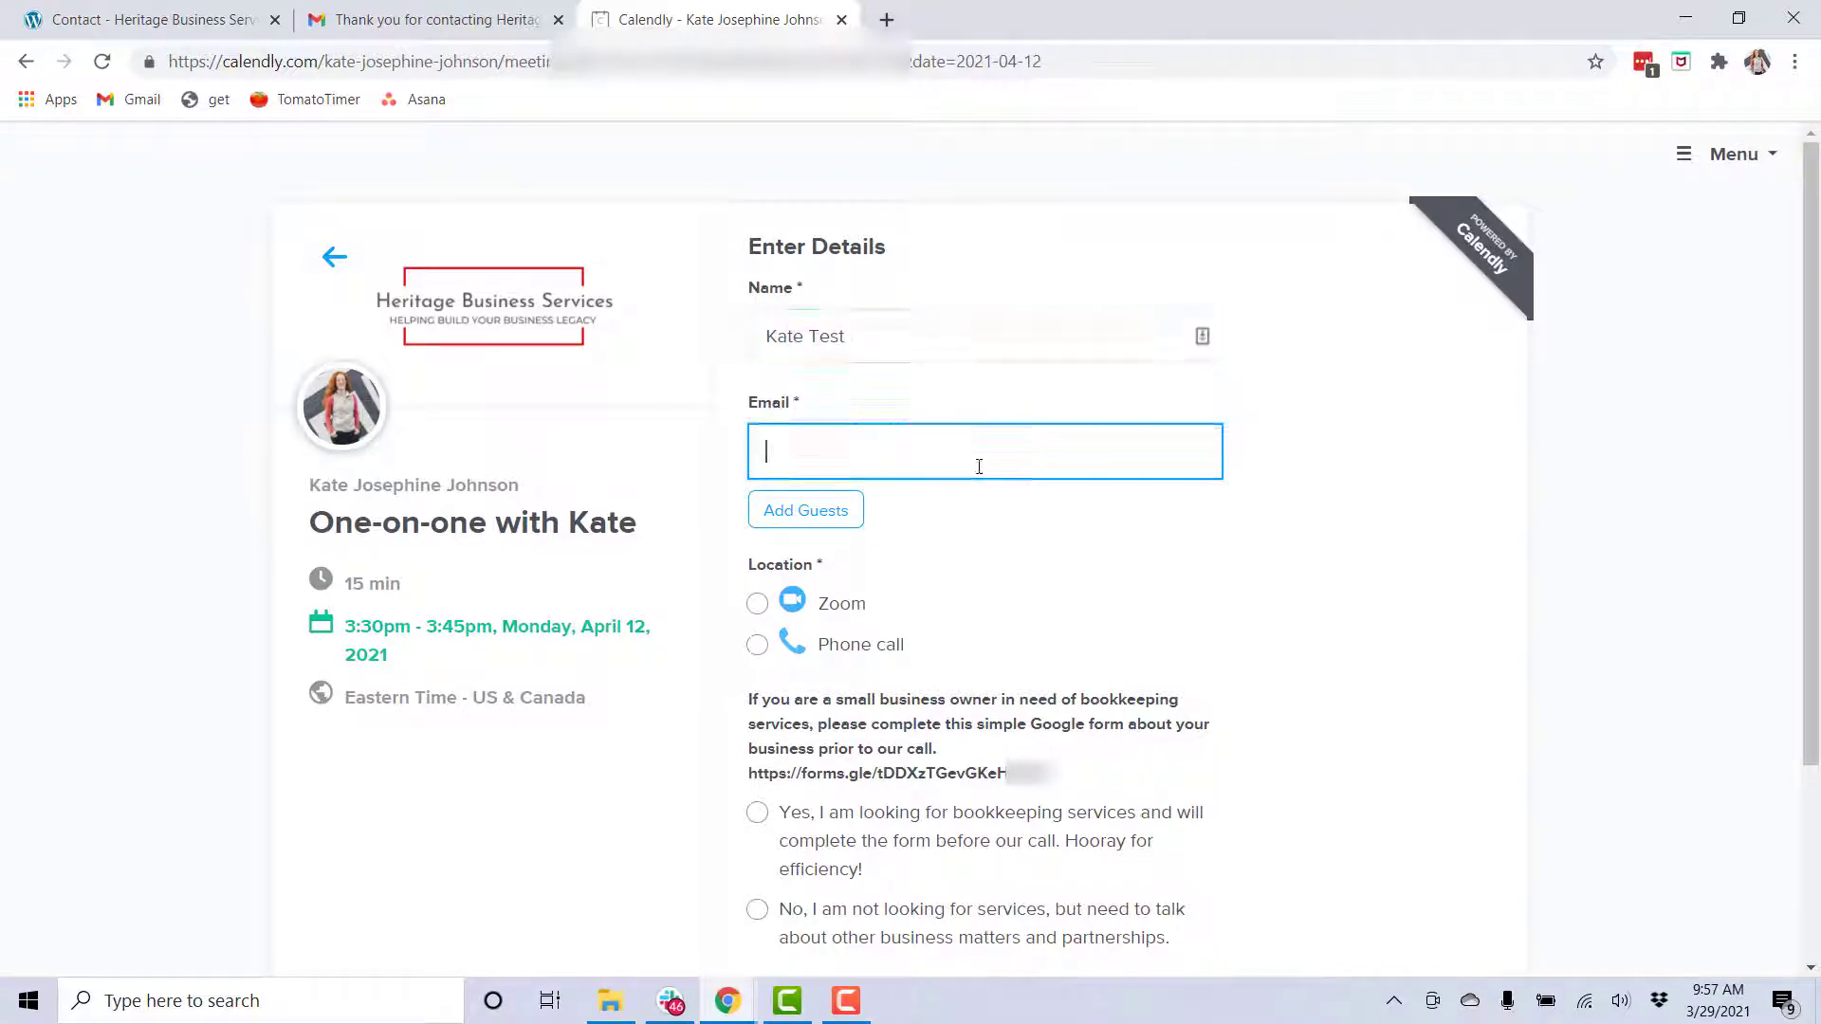
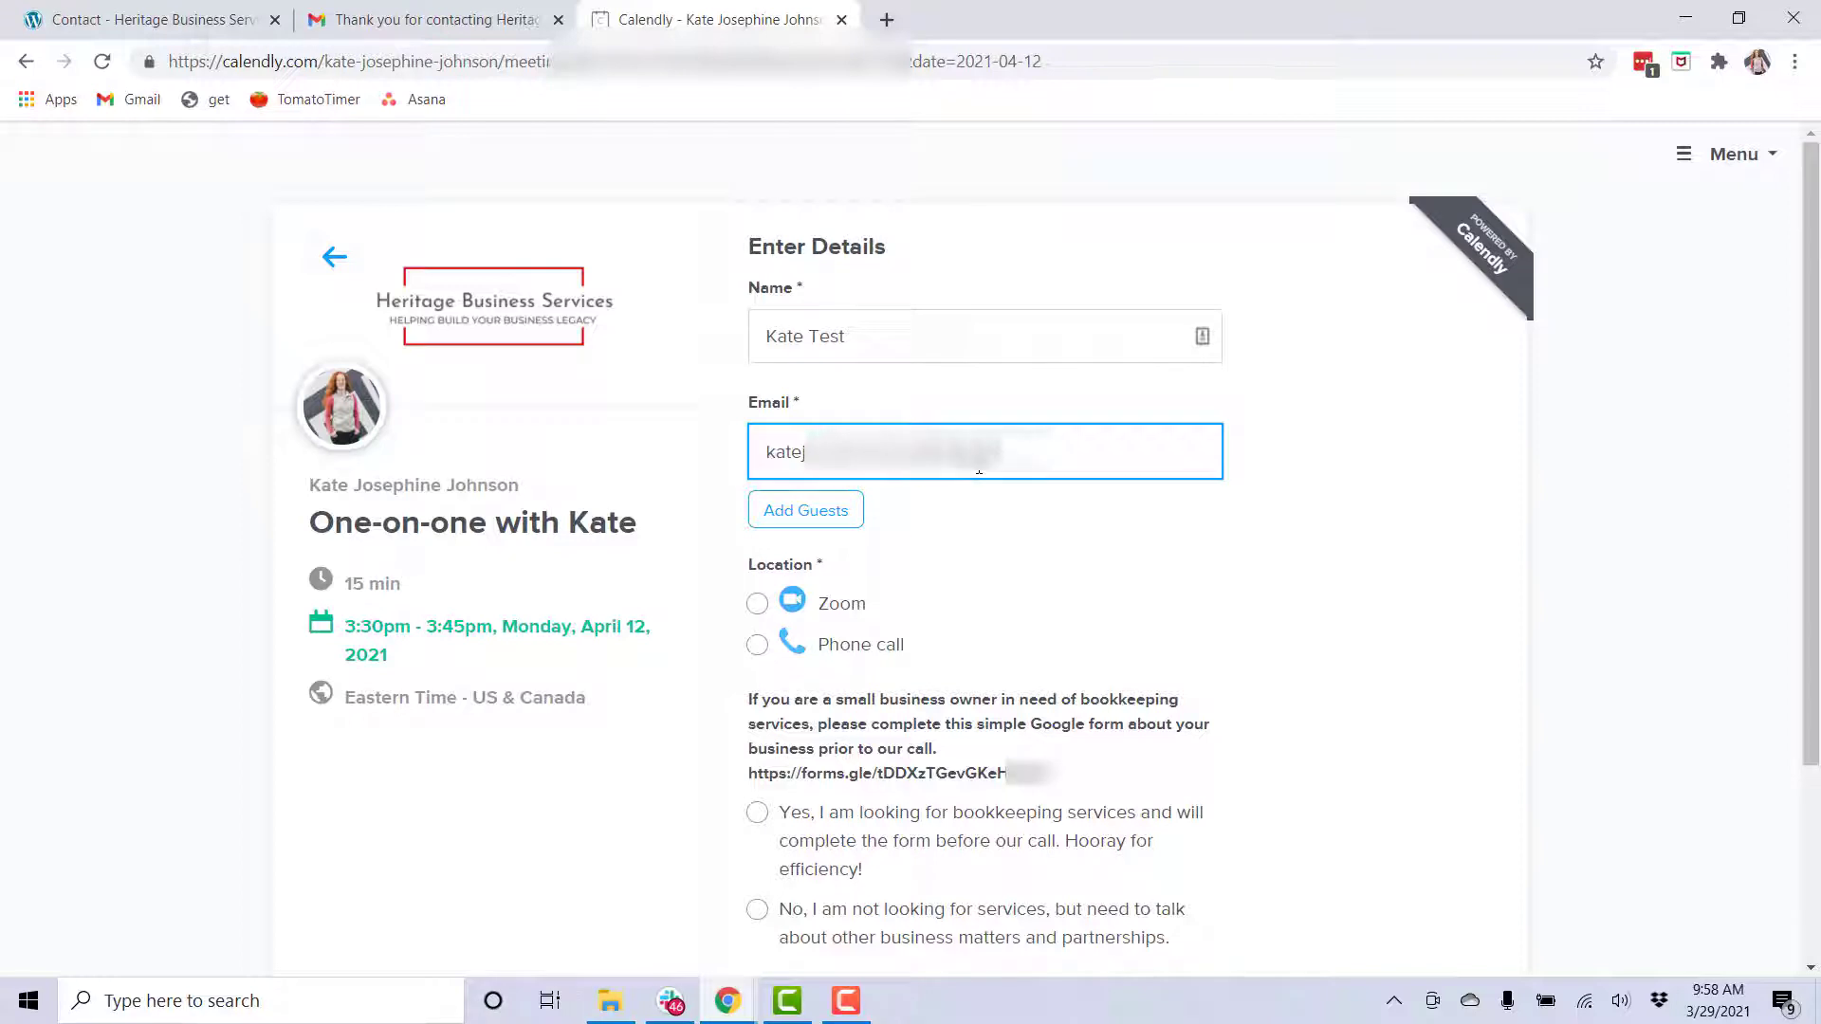
click(755, 607)
scroll(963, 572, down, 1)
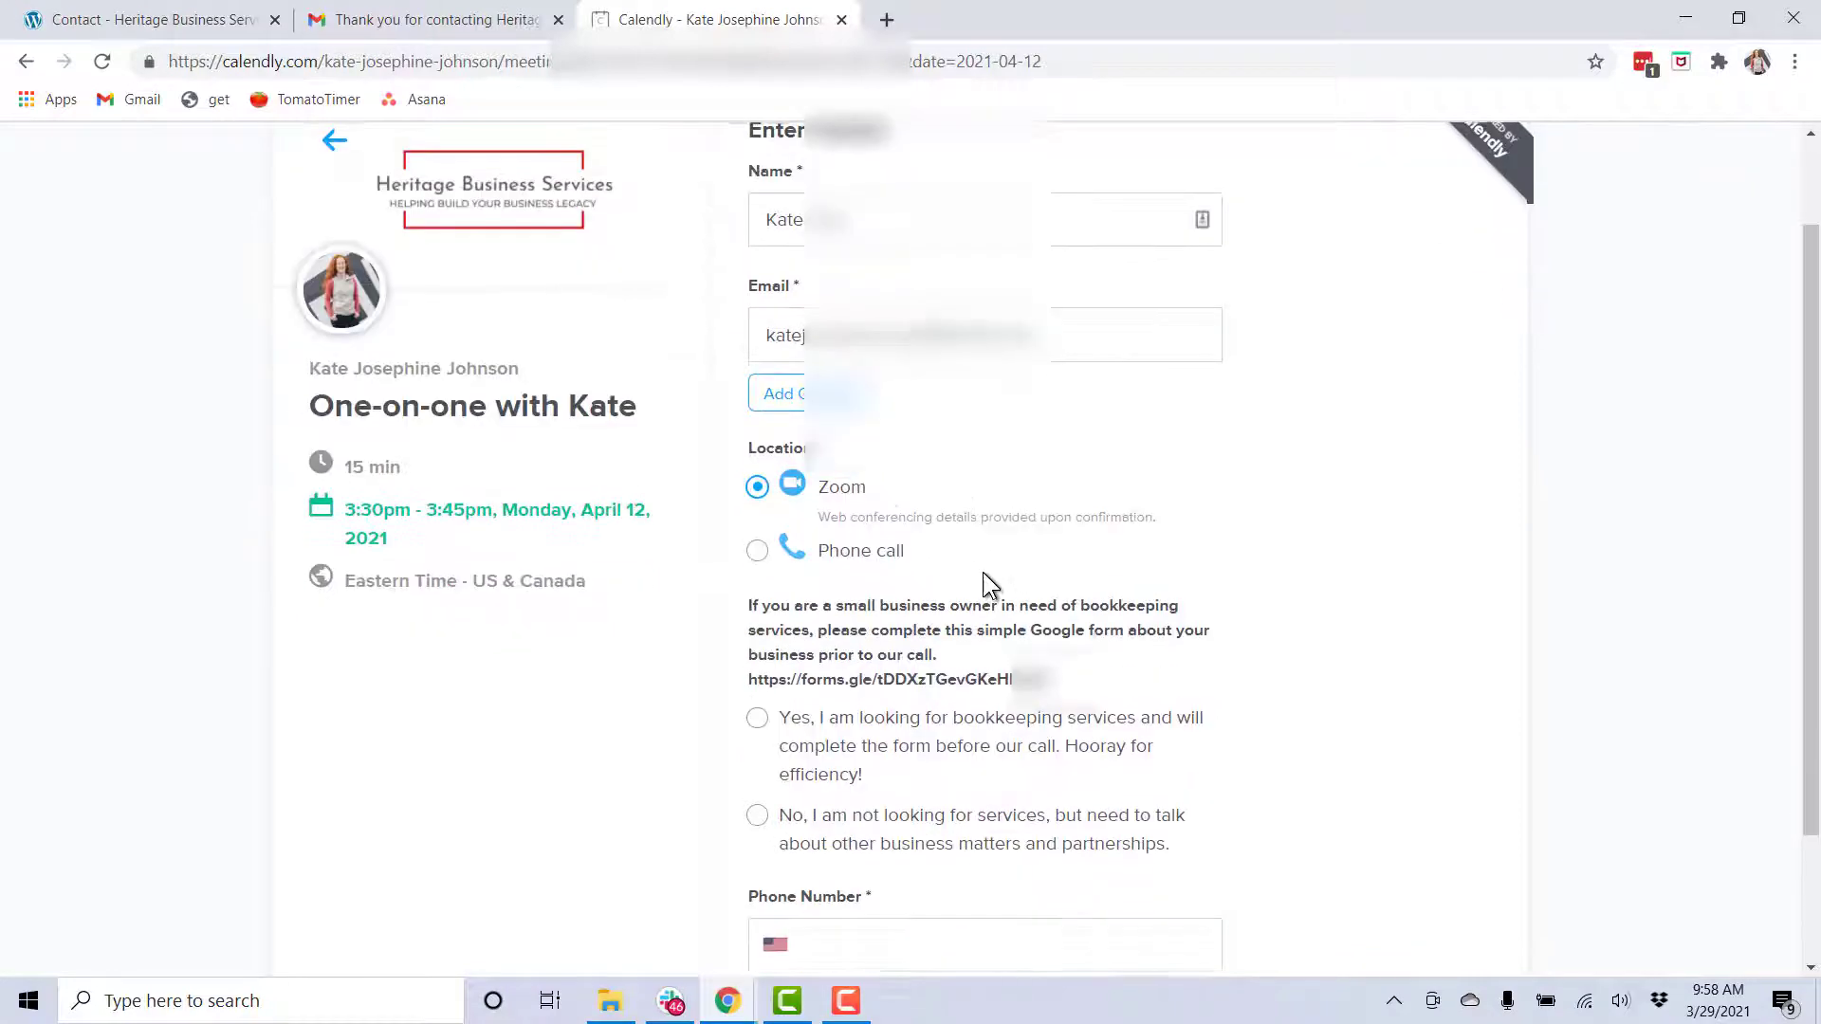
Answer yes to seeking bookkeeping services, enter a phone number, and schedule the event
click(757, 716)
scroll(1044, 541, down, 1)
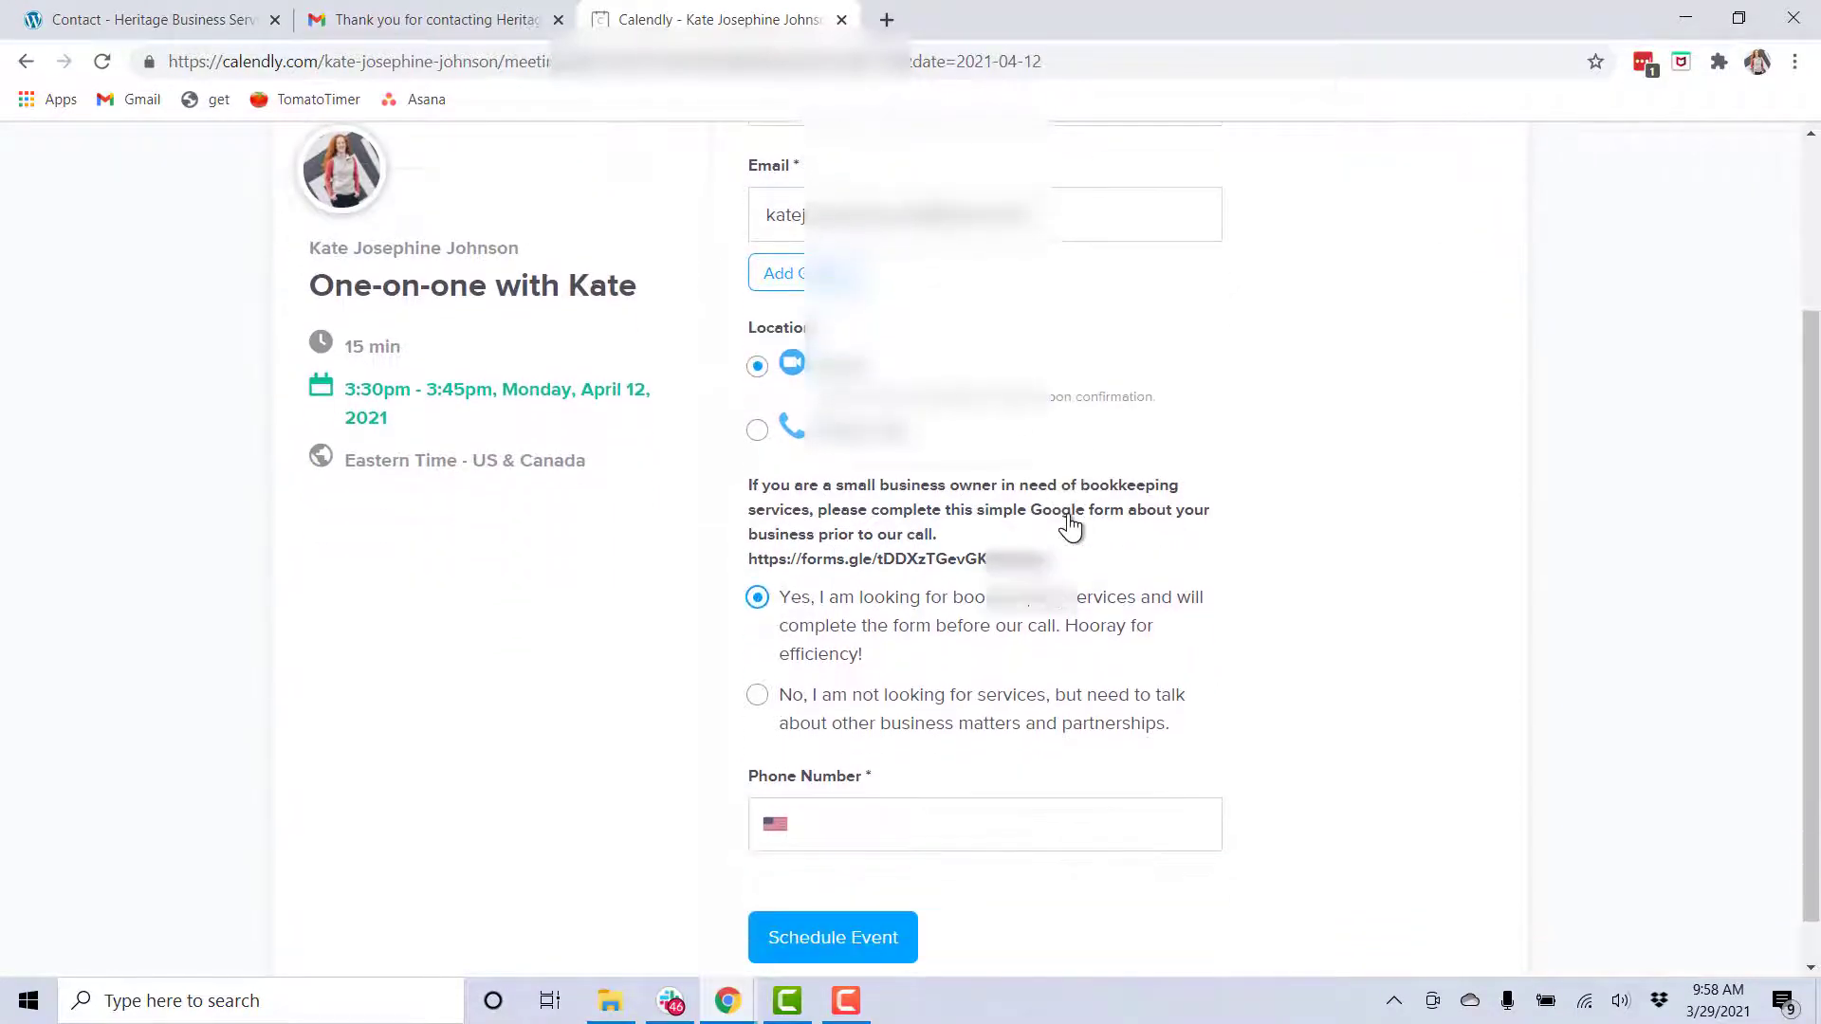
click(854, 824)
click(856, 884)
scroll(858, 835, down, 1)
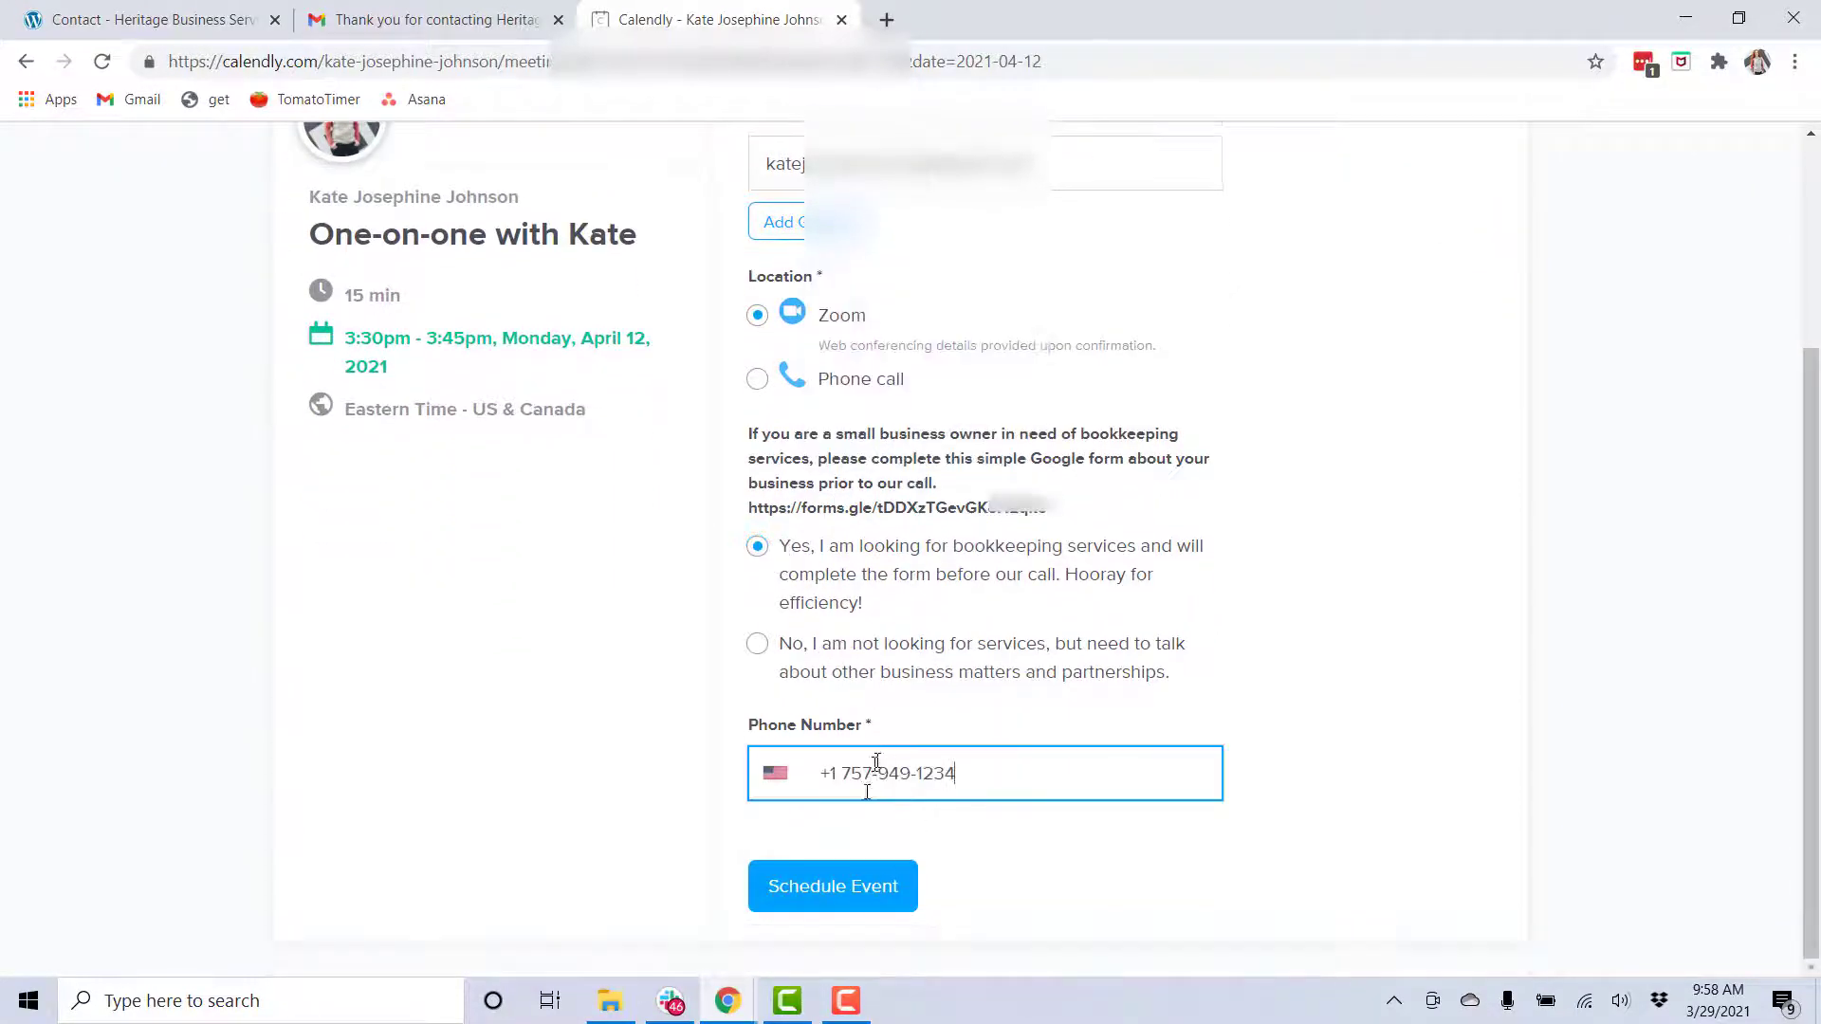
click(835, 892)
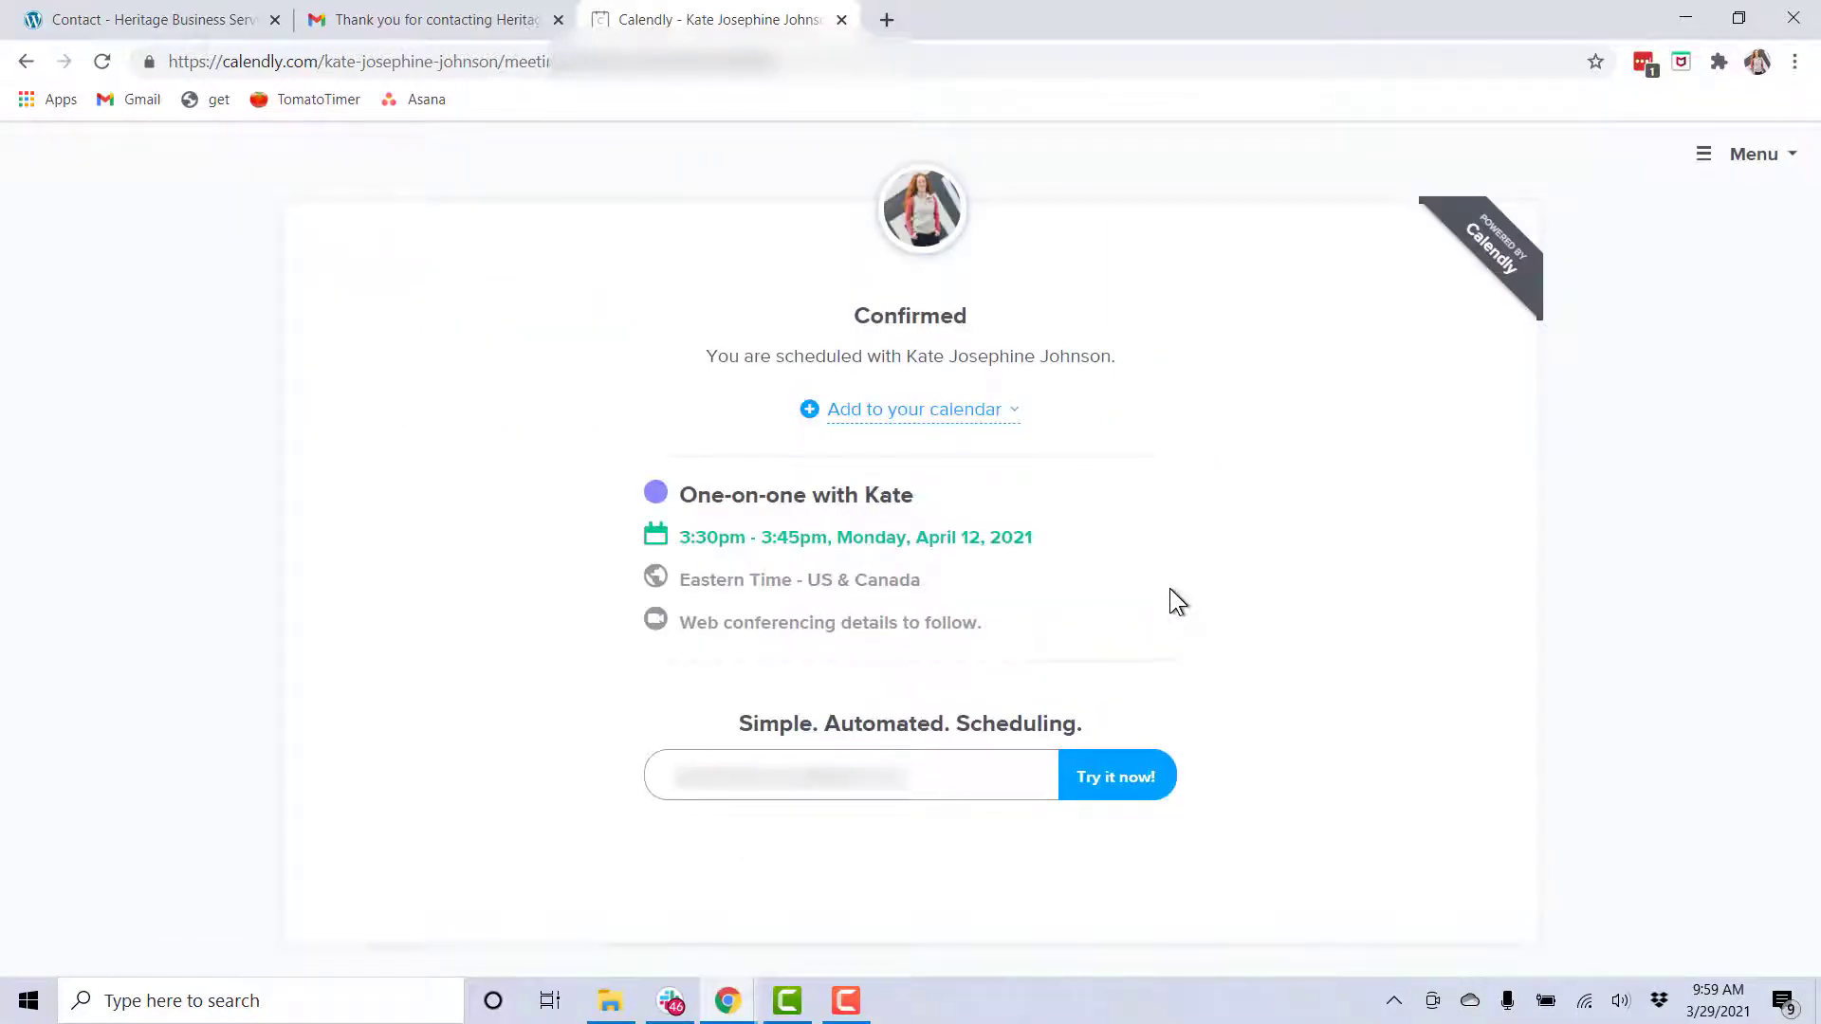
Open the booking confirmation email in the Gmail inbox and scroll to its Zoom Location details
click(462, 29)
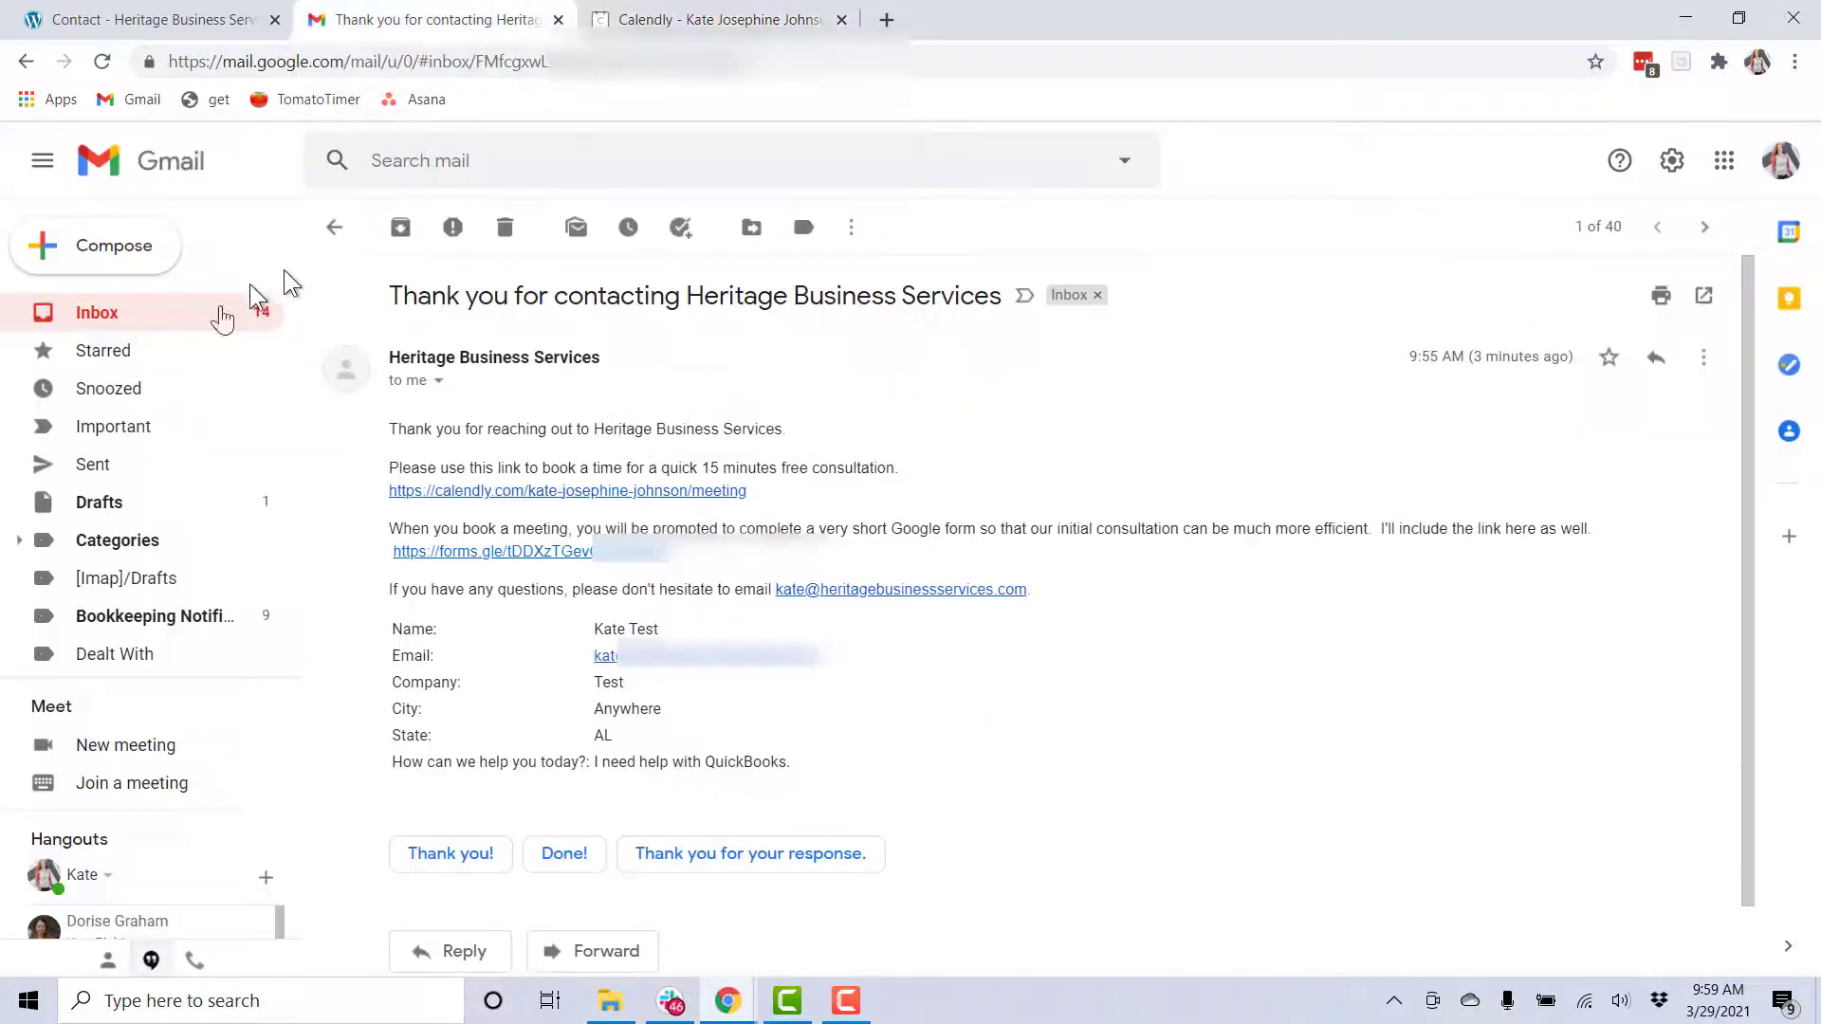
click(91, 311)
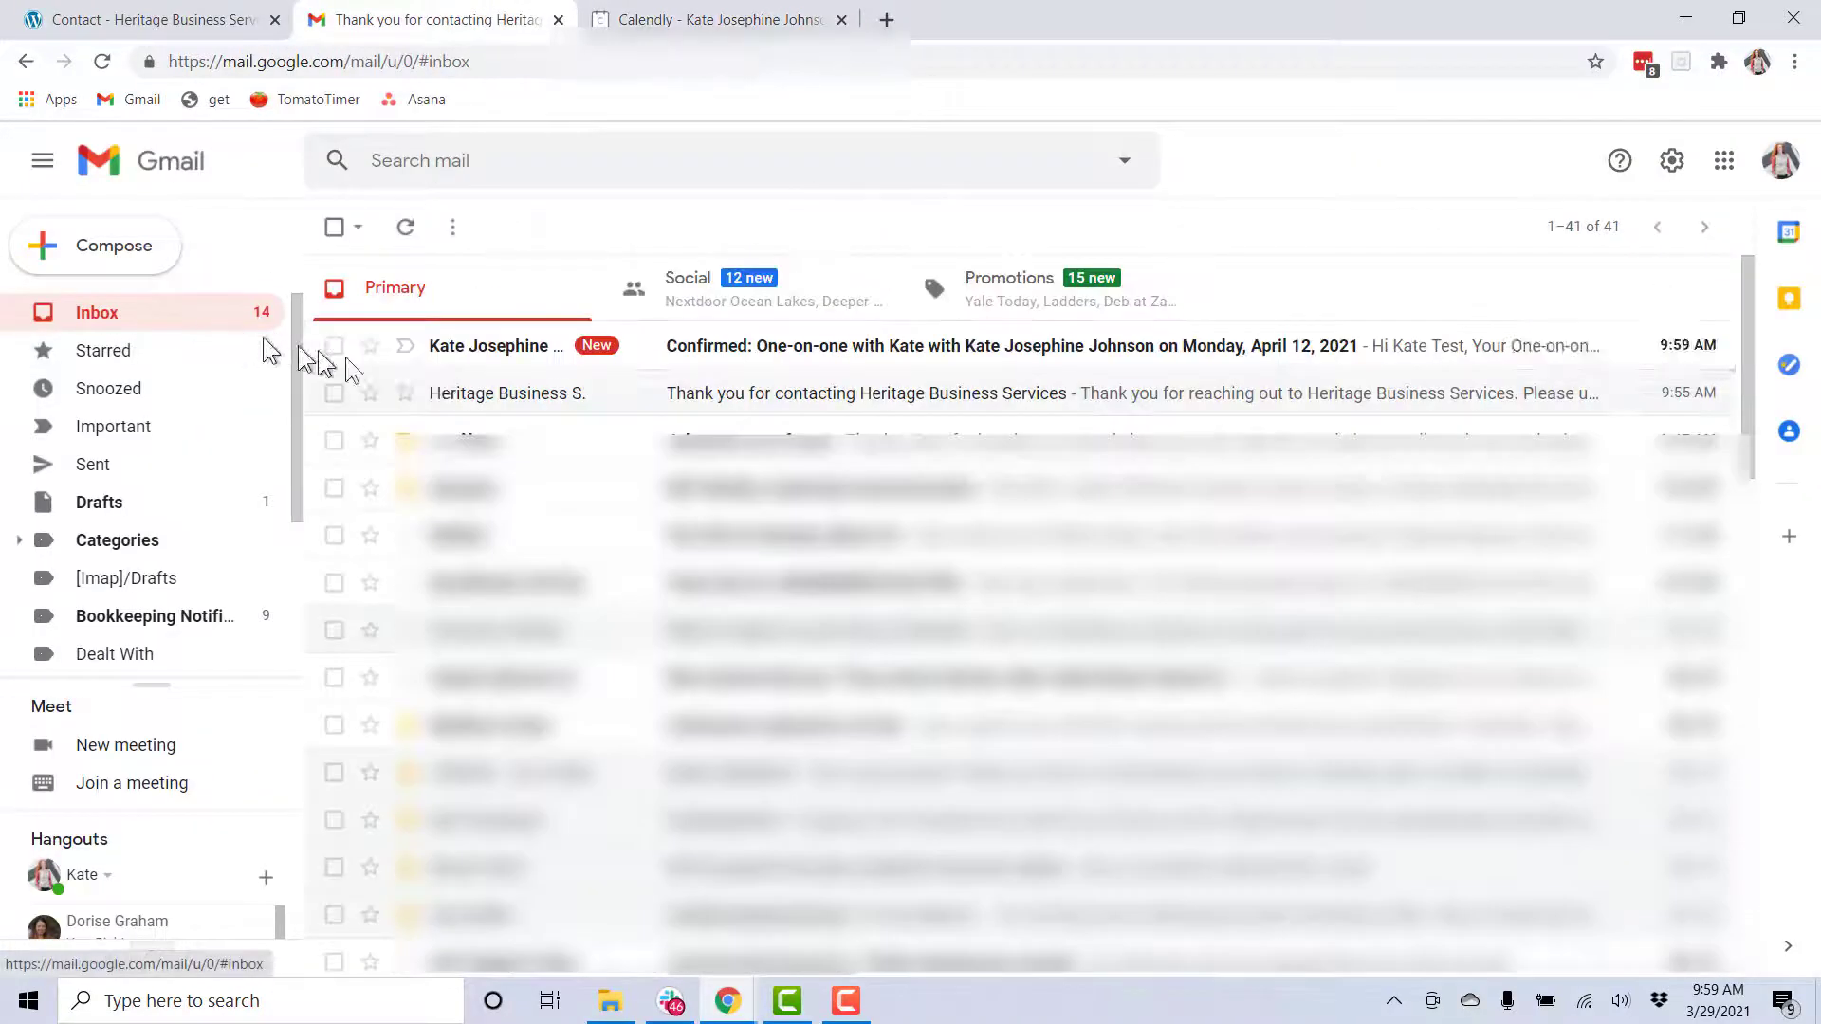
click(986, 358)
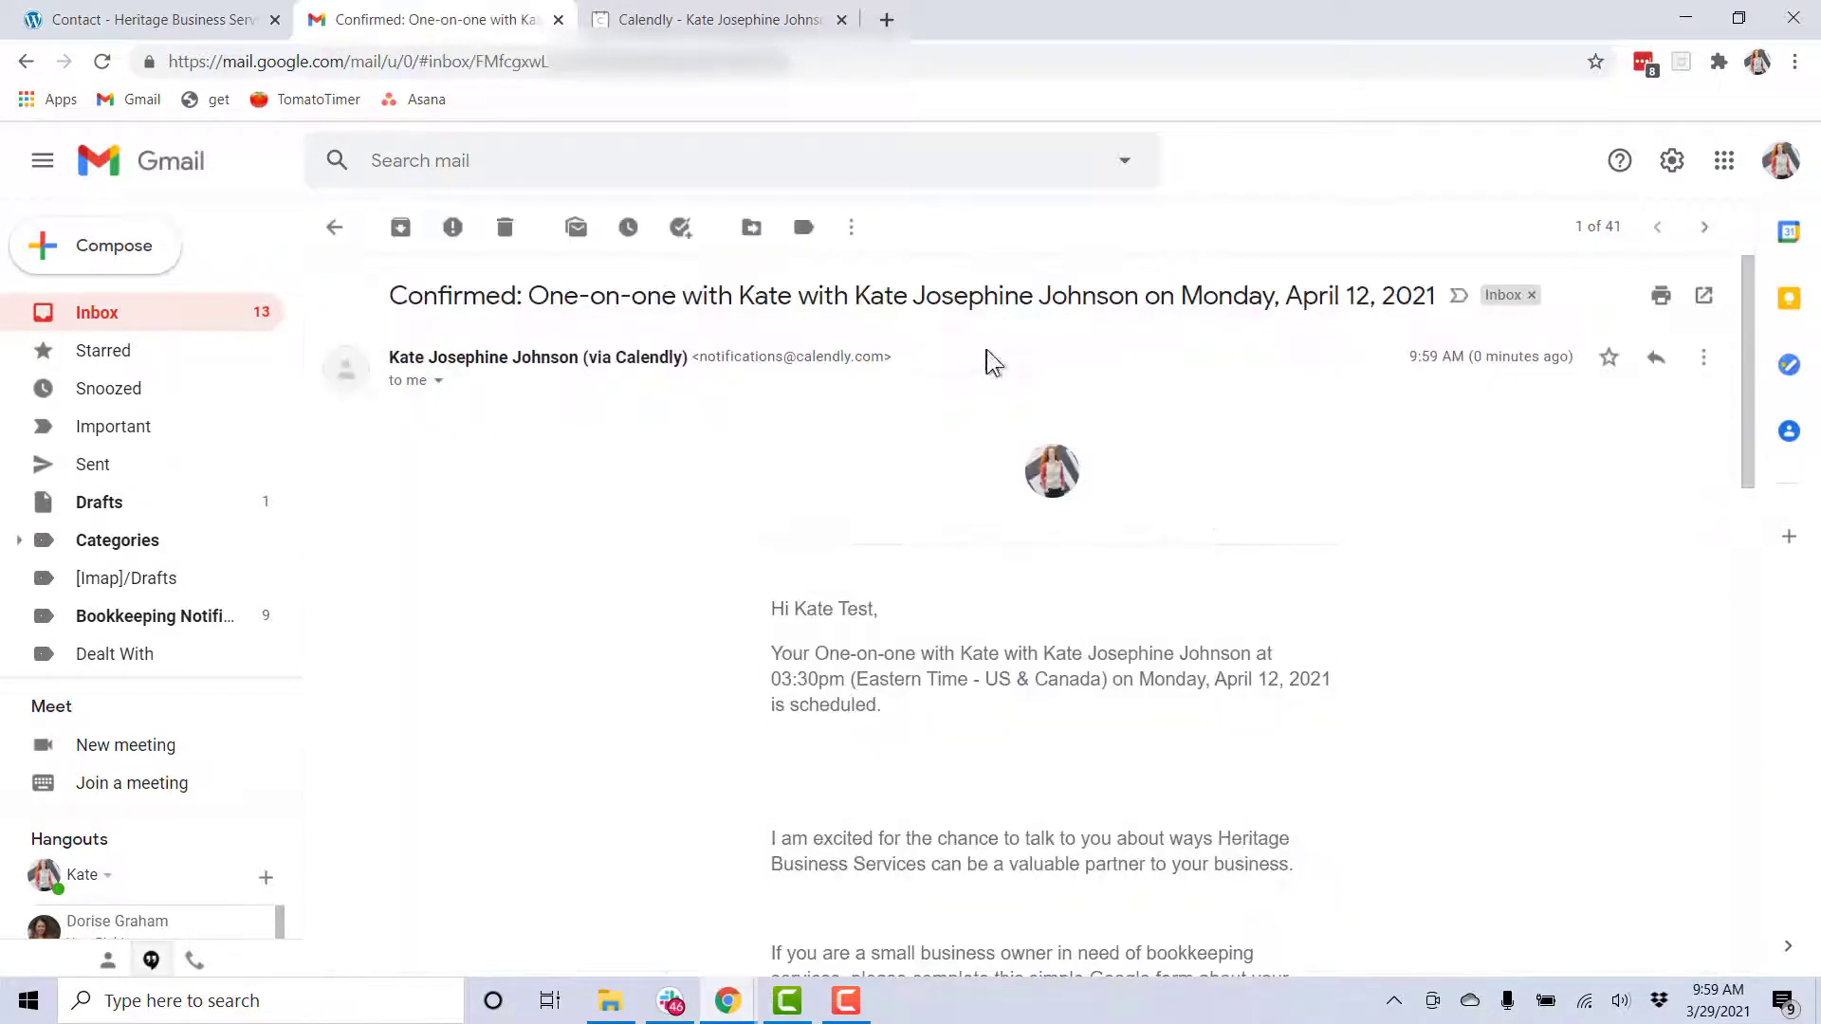
scroll(1010, 622, down, 1)
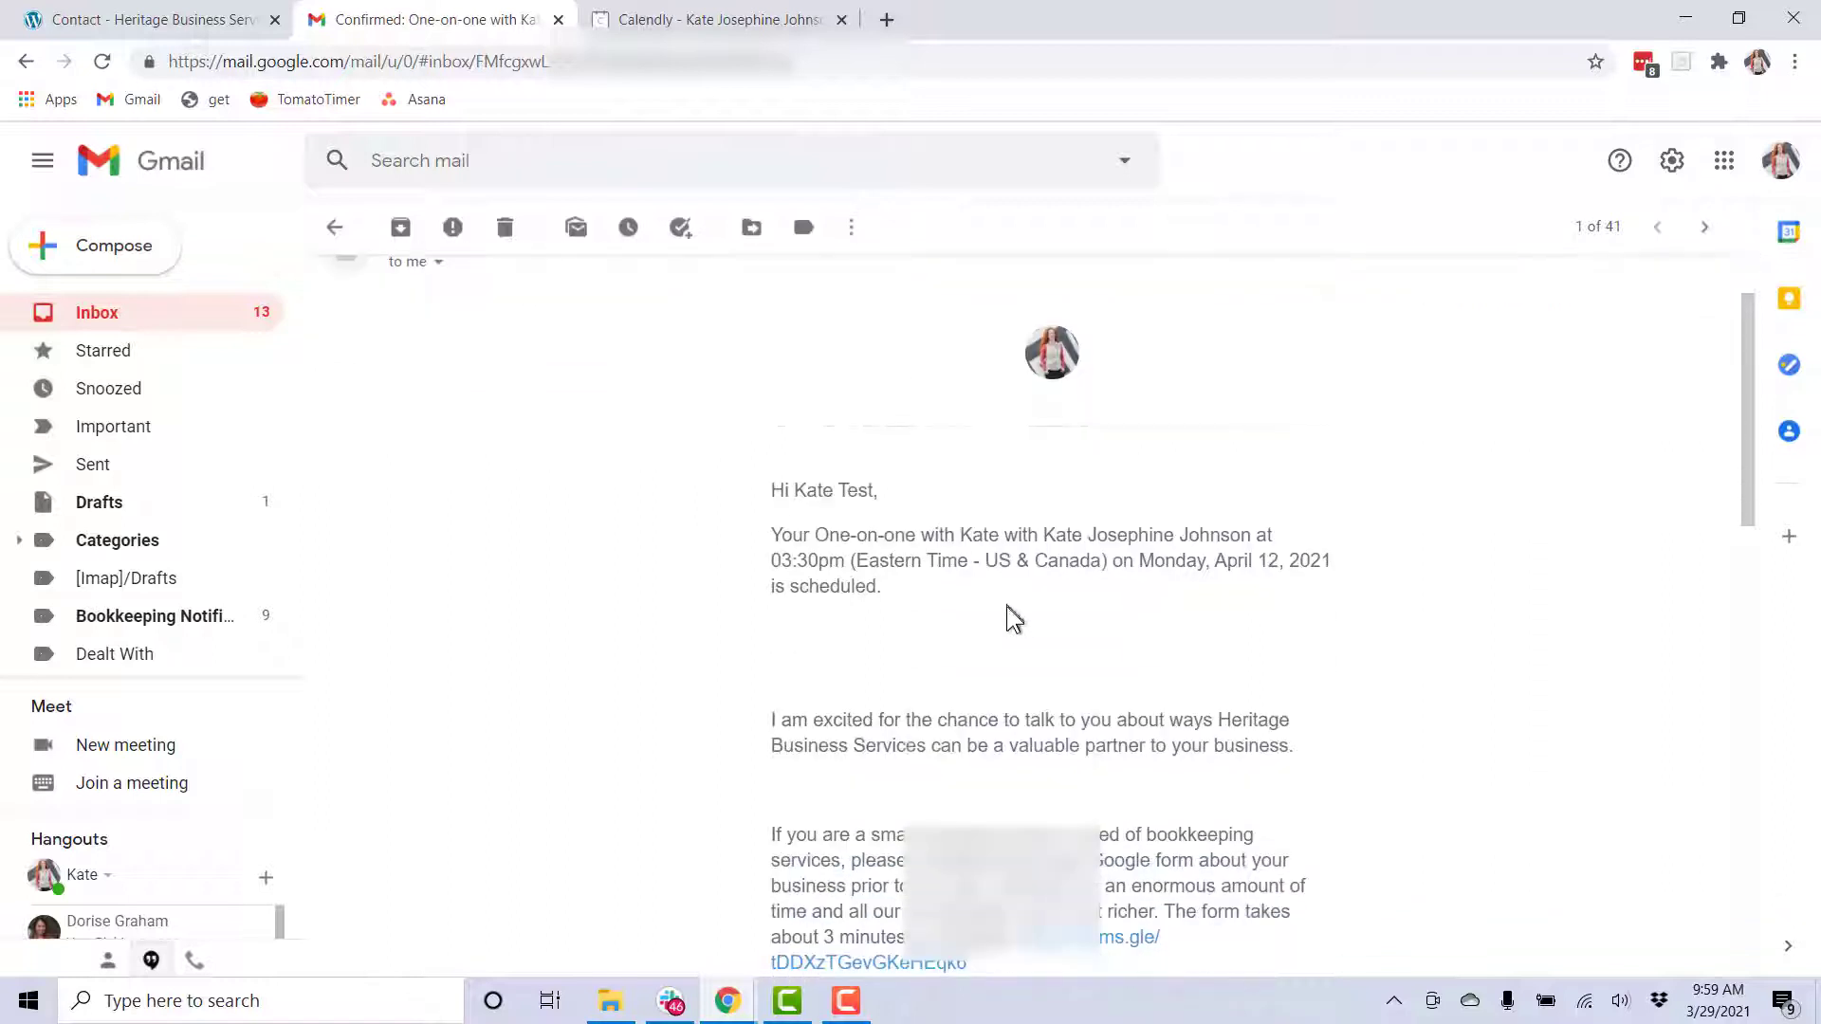
scroll(946, 620, down, 3)
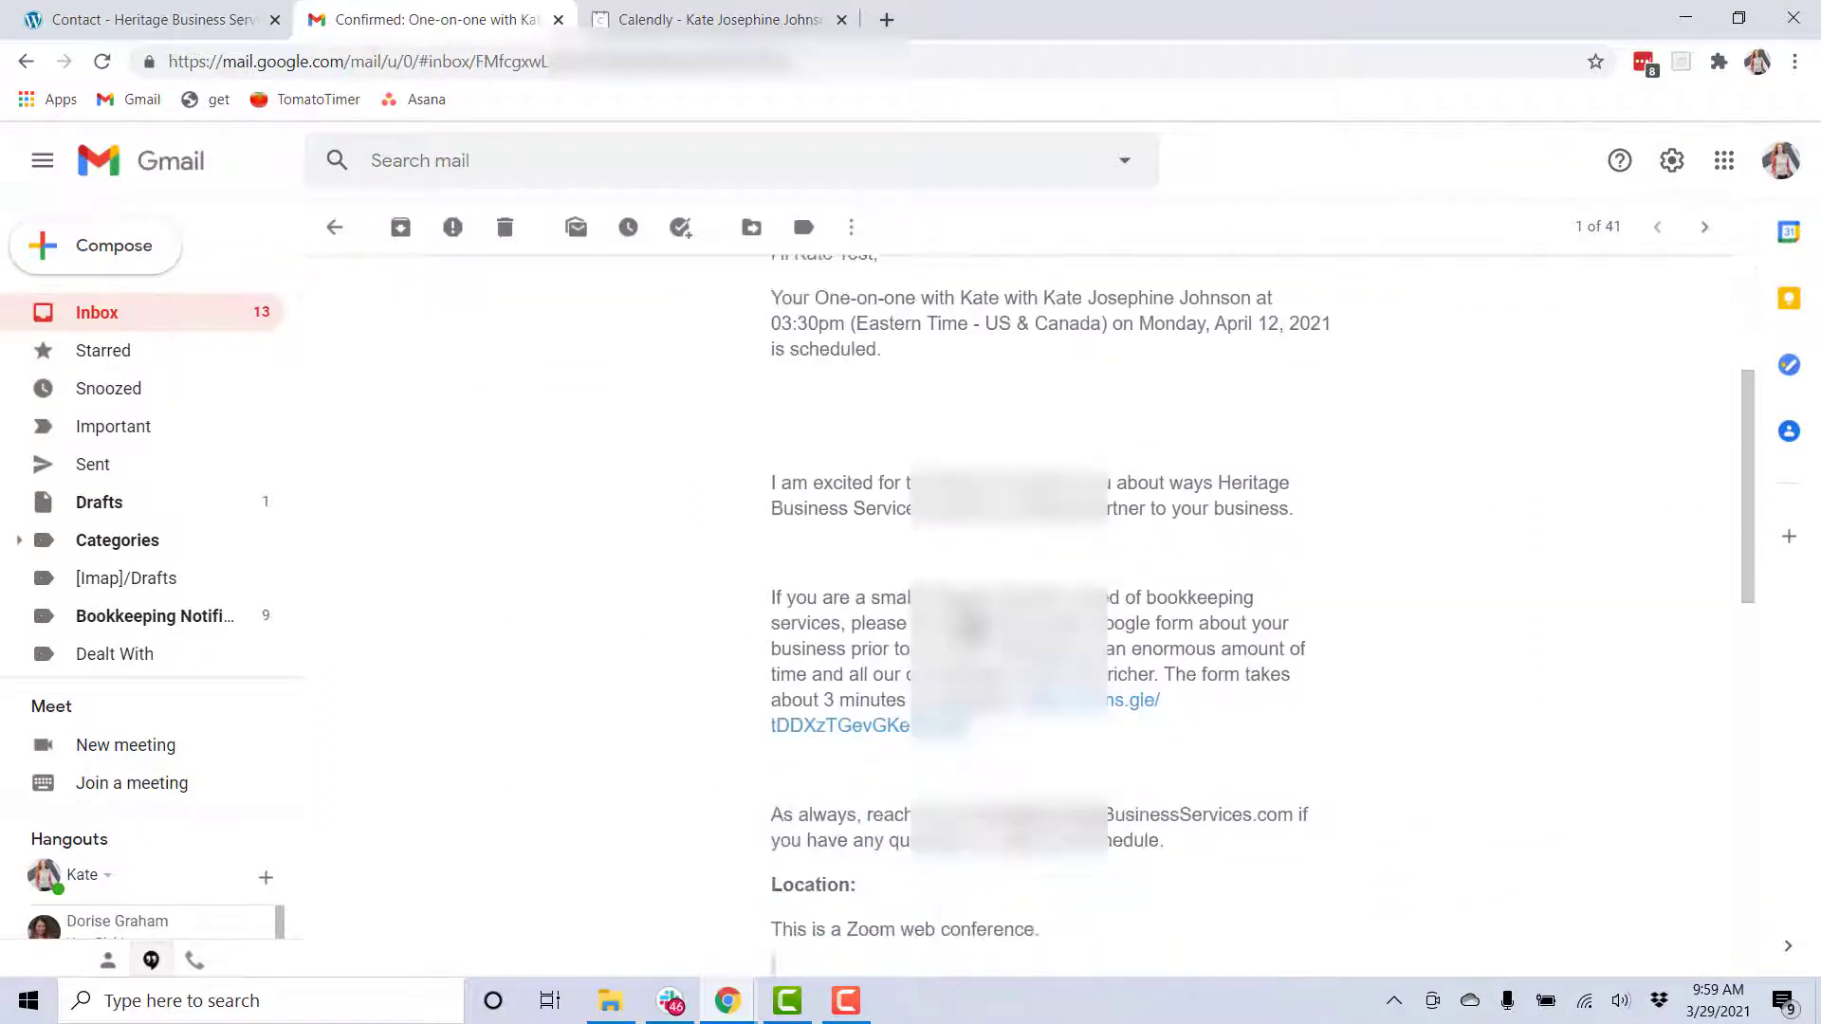
scroll(1076, 678, down, 1)
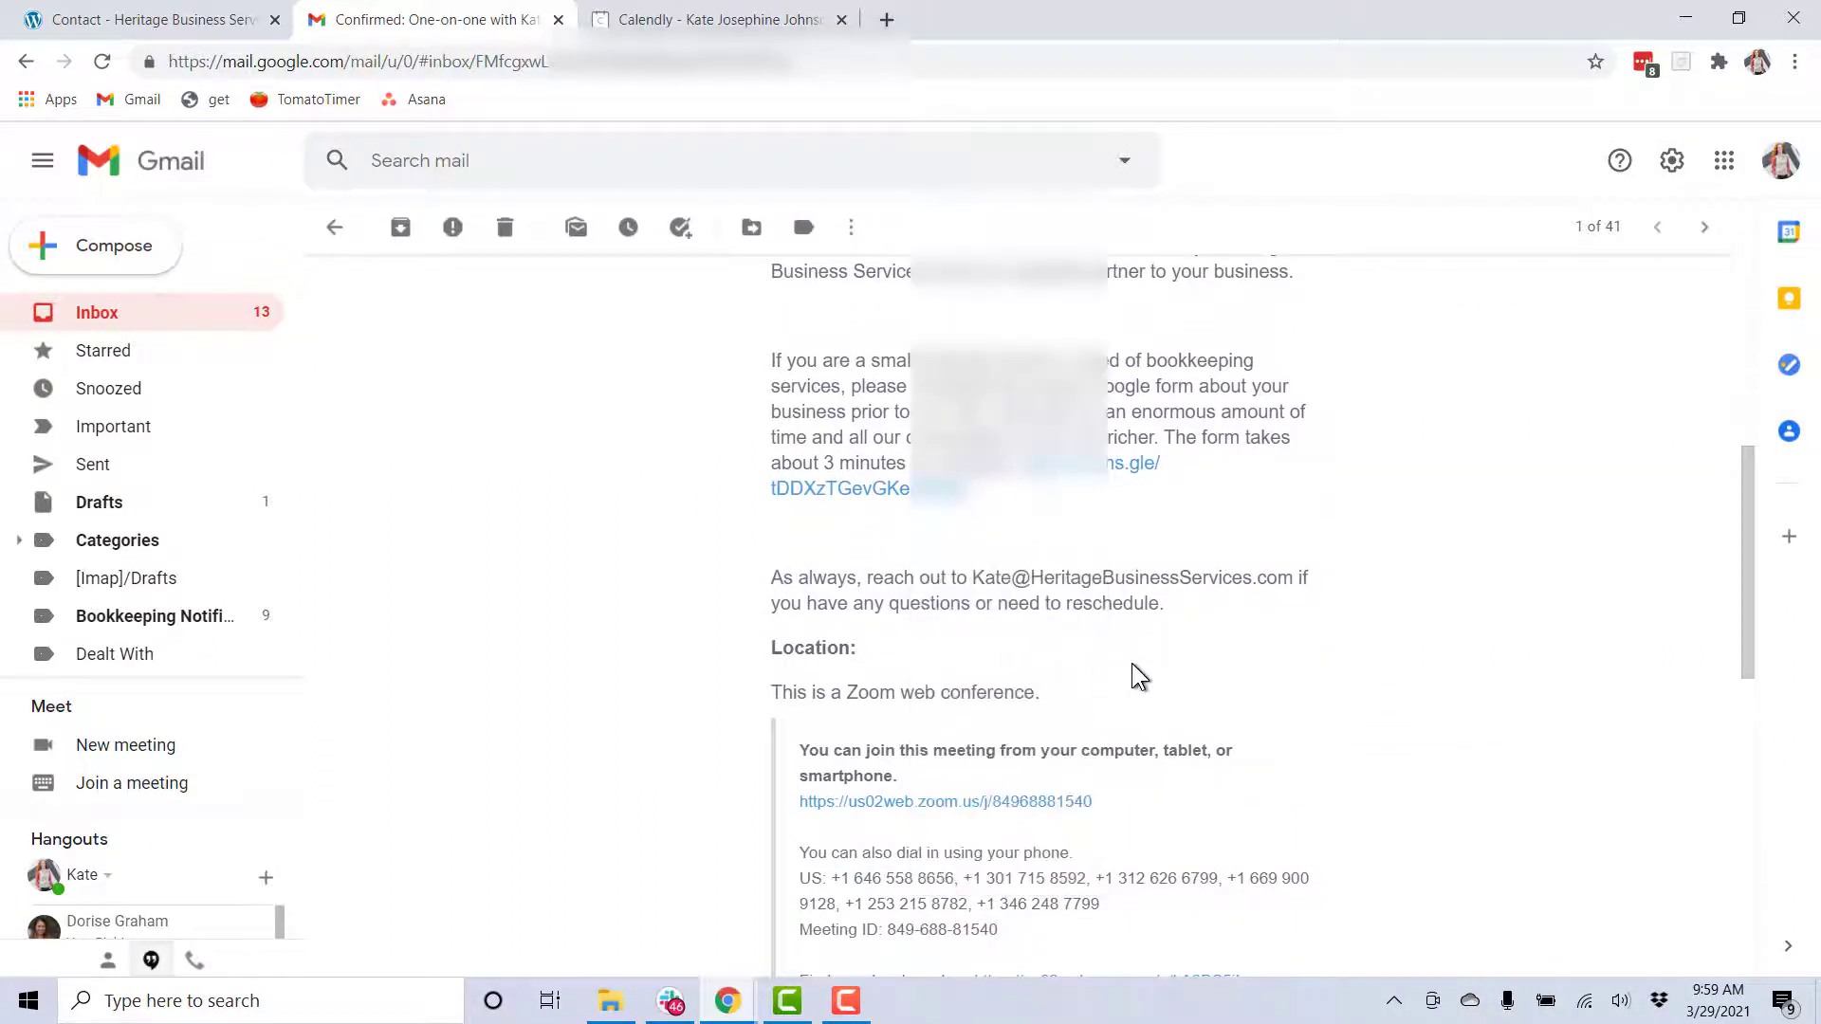
scroll(1138, 677, down, 1)
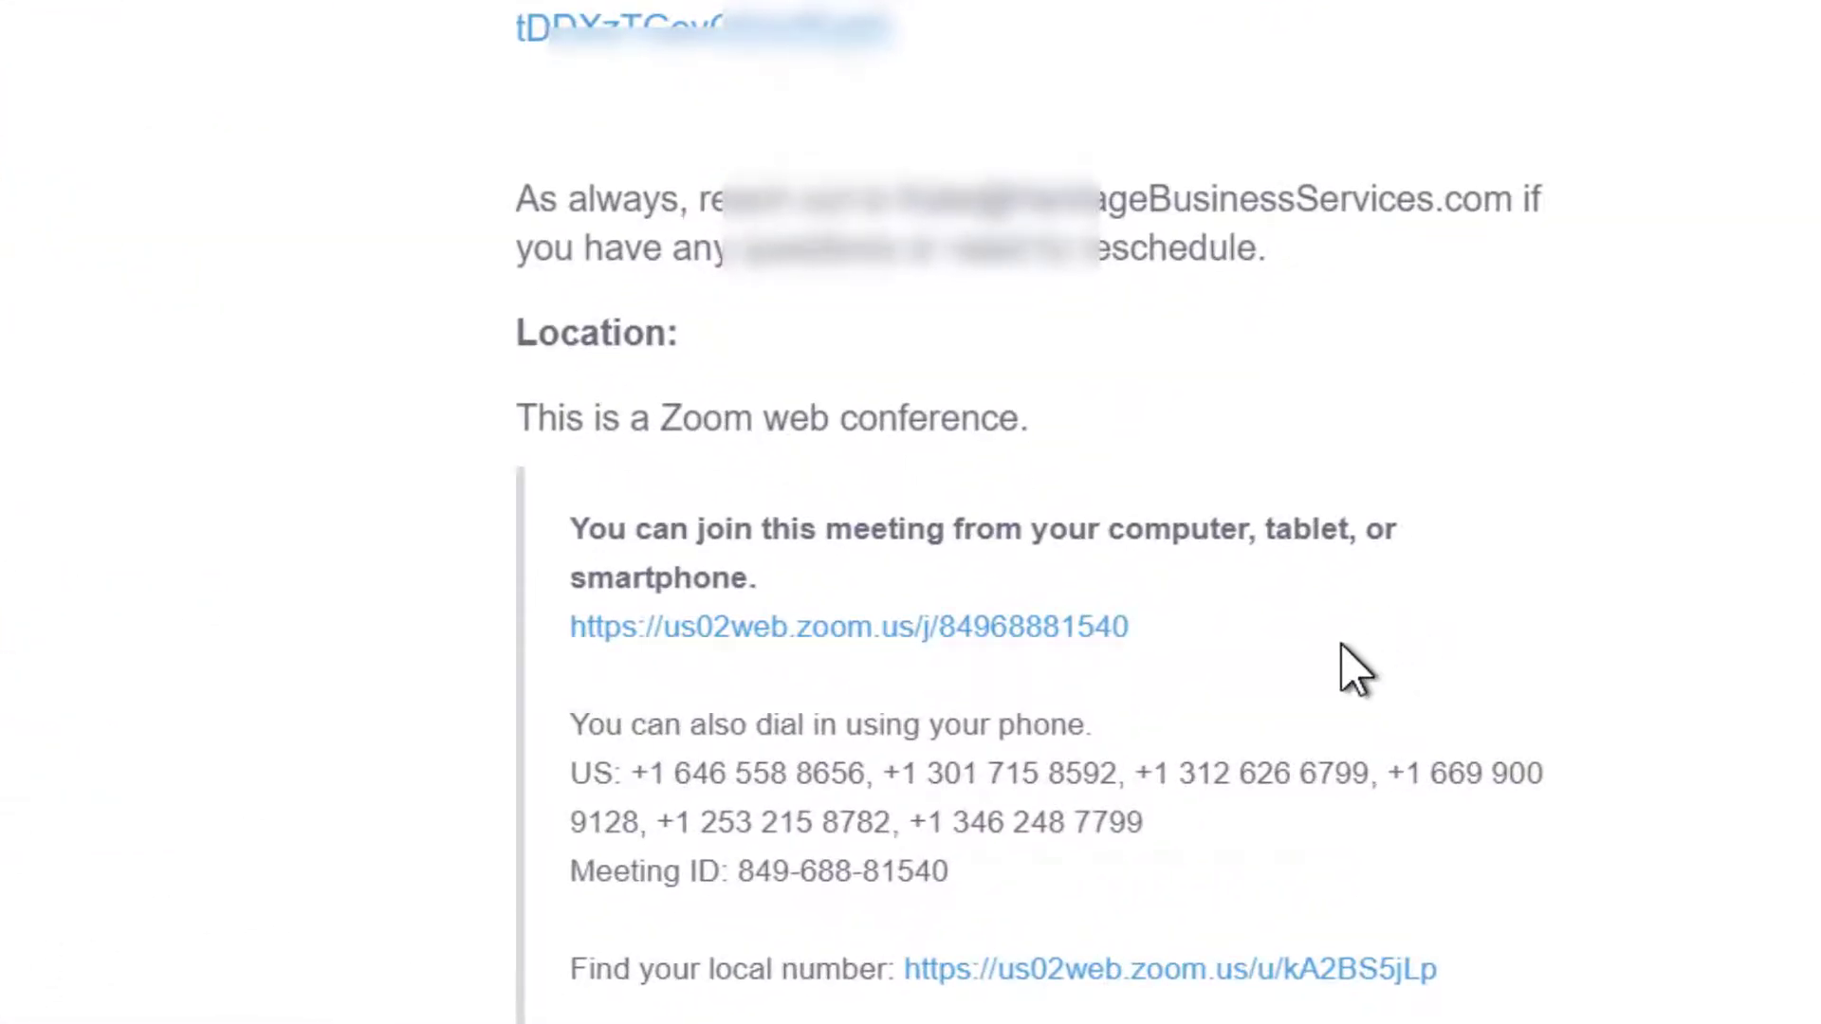
scroll(1582, 626, down, 1)
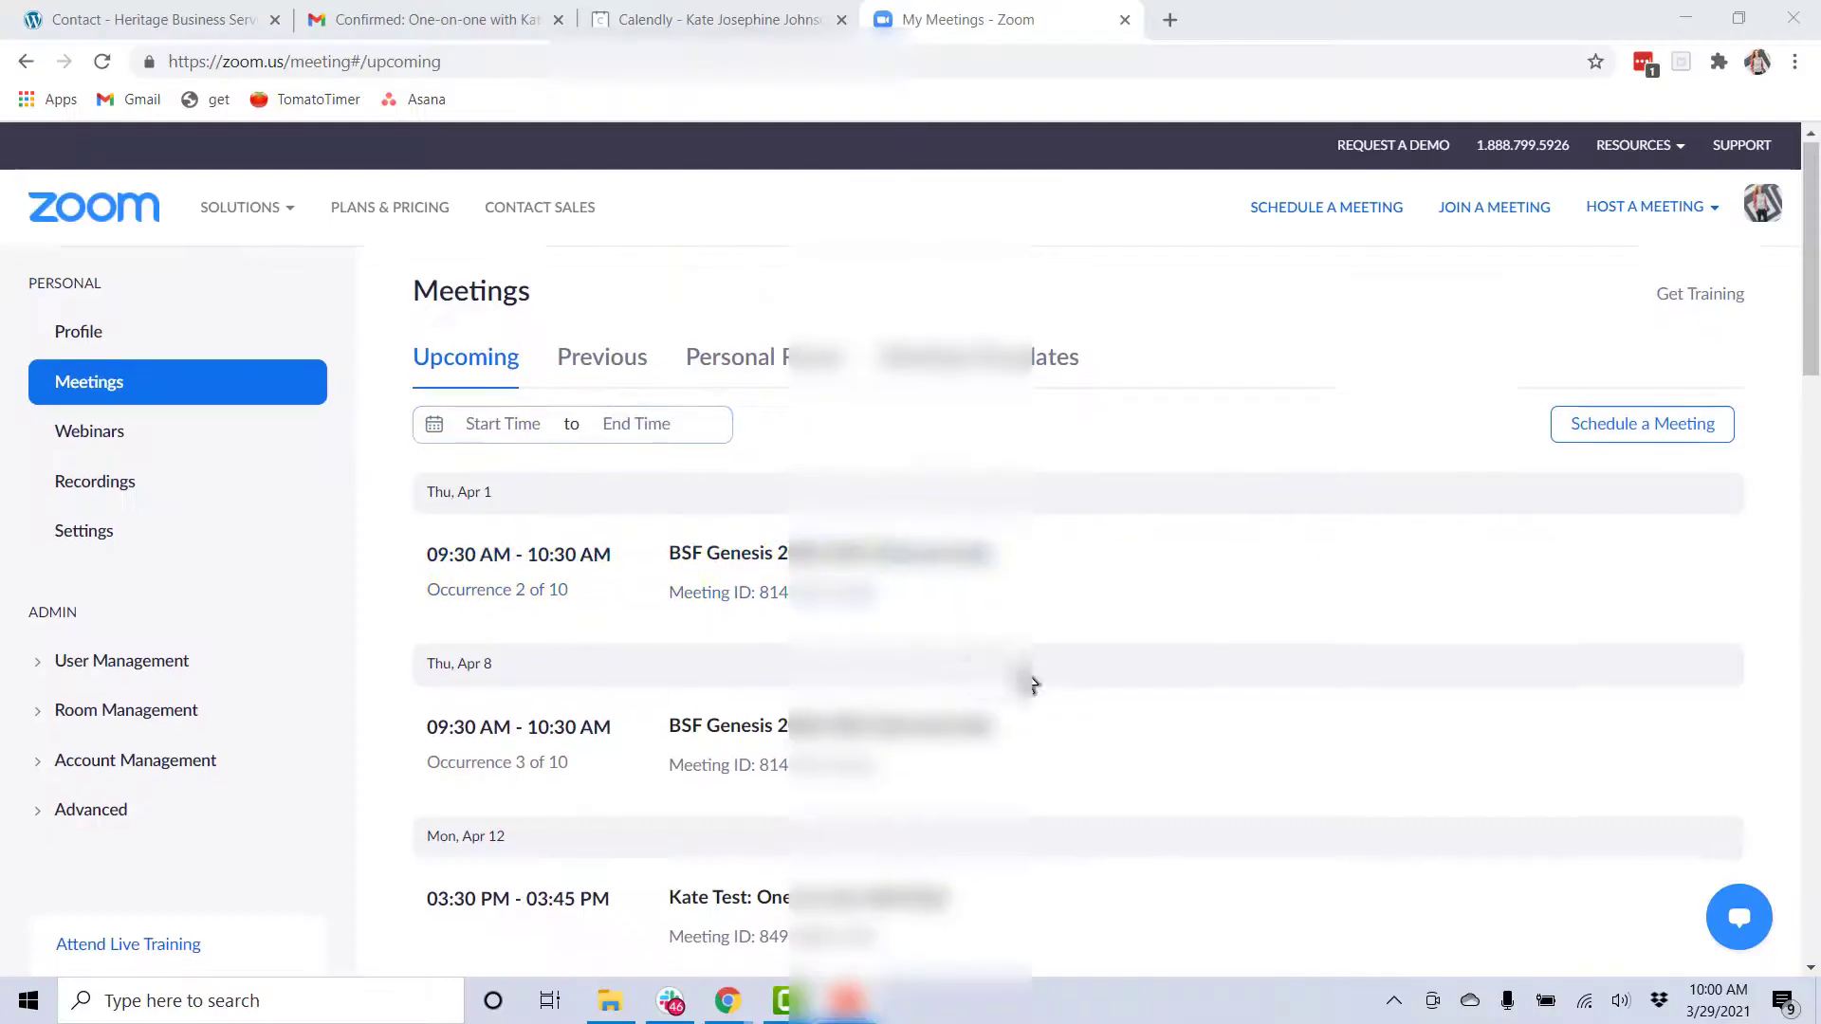
Scroll Zoom's Upcoming meetings list to the Apr 12, 3:30–3:45 PM meeting
scroll(1032, 683, down, 2)
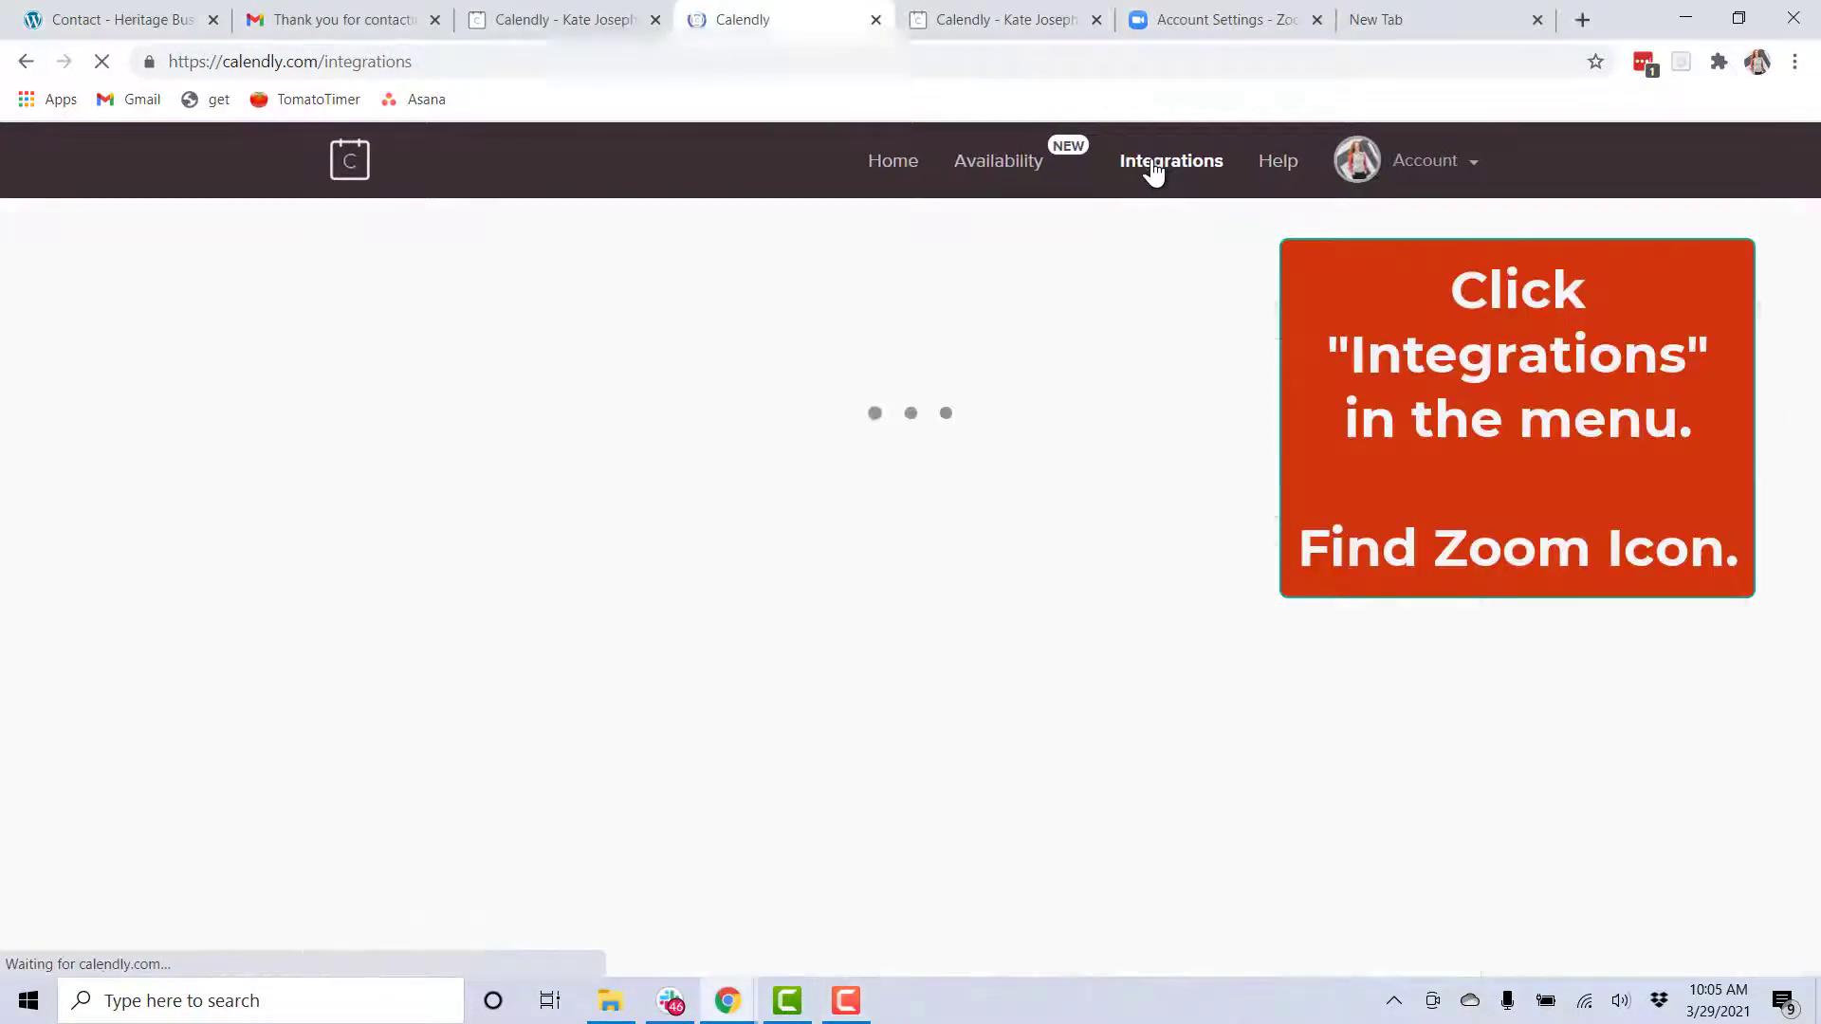
Open the Zoom card under Calendly Integrations to check which Zoom account is connected
click(1152, 166)
scroll(467, 692, down, 4)
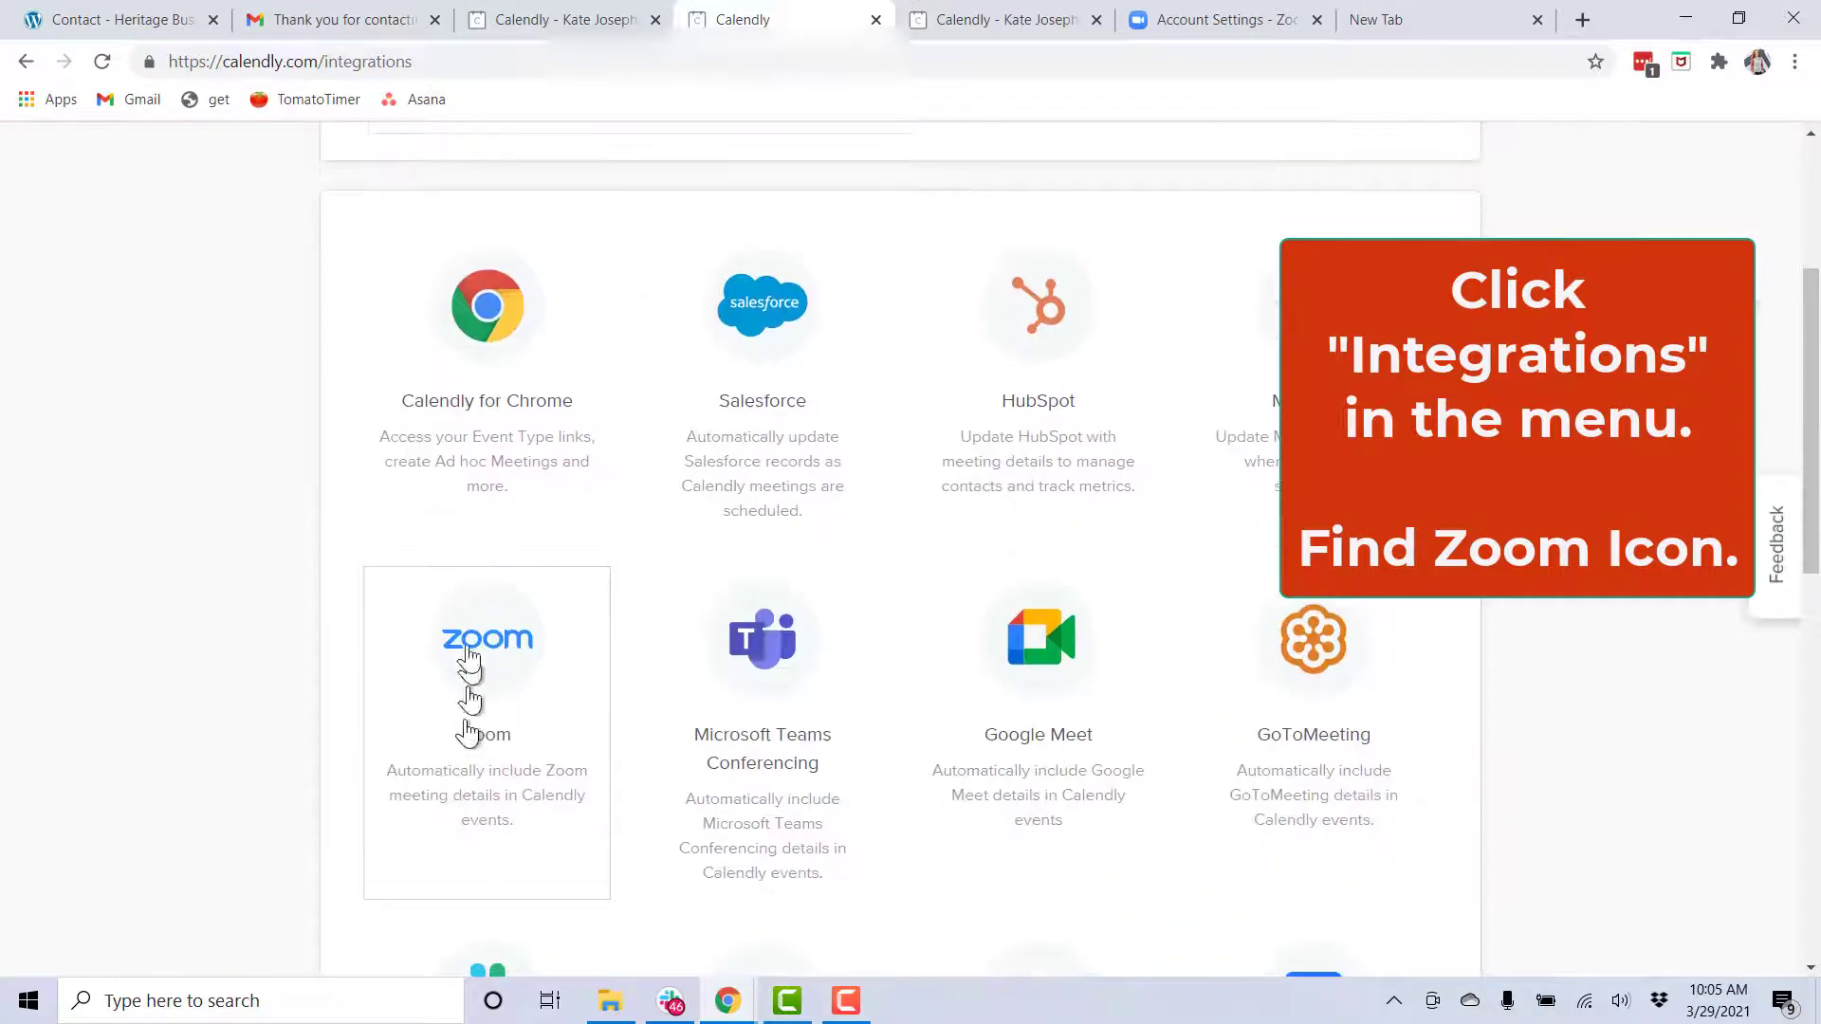
click(536, 645)
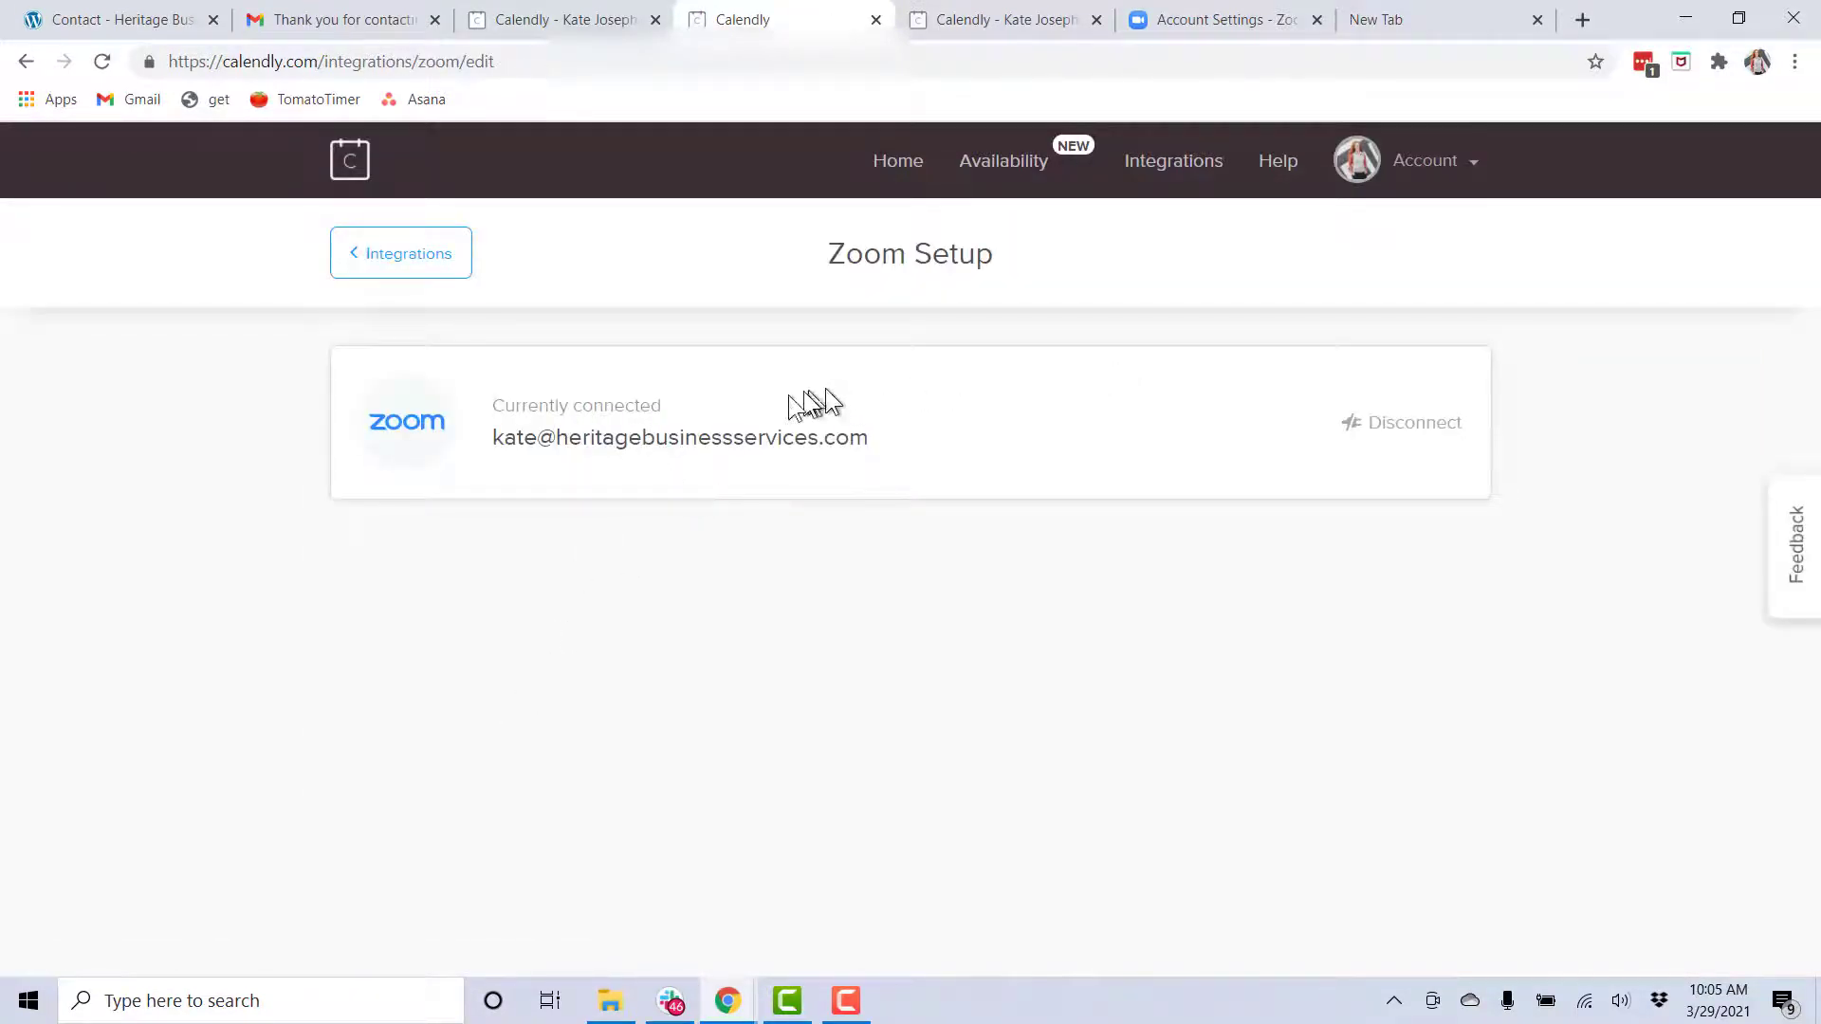
click(619, 432)
click(366, 412)
click(1422, 432)
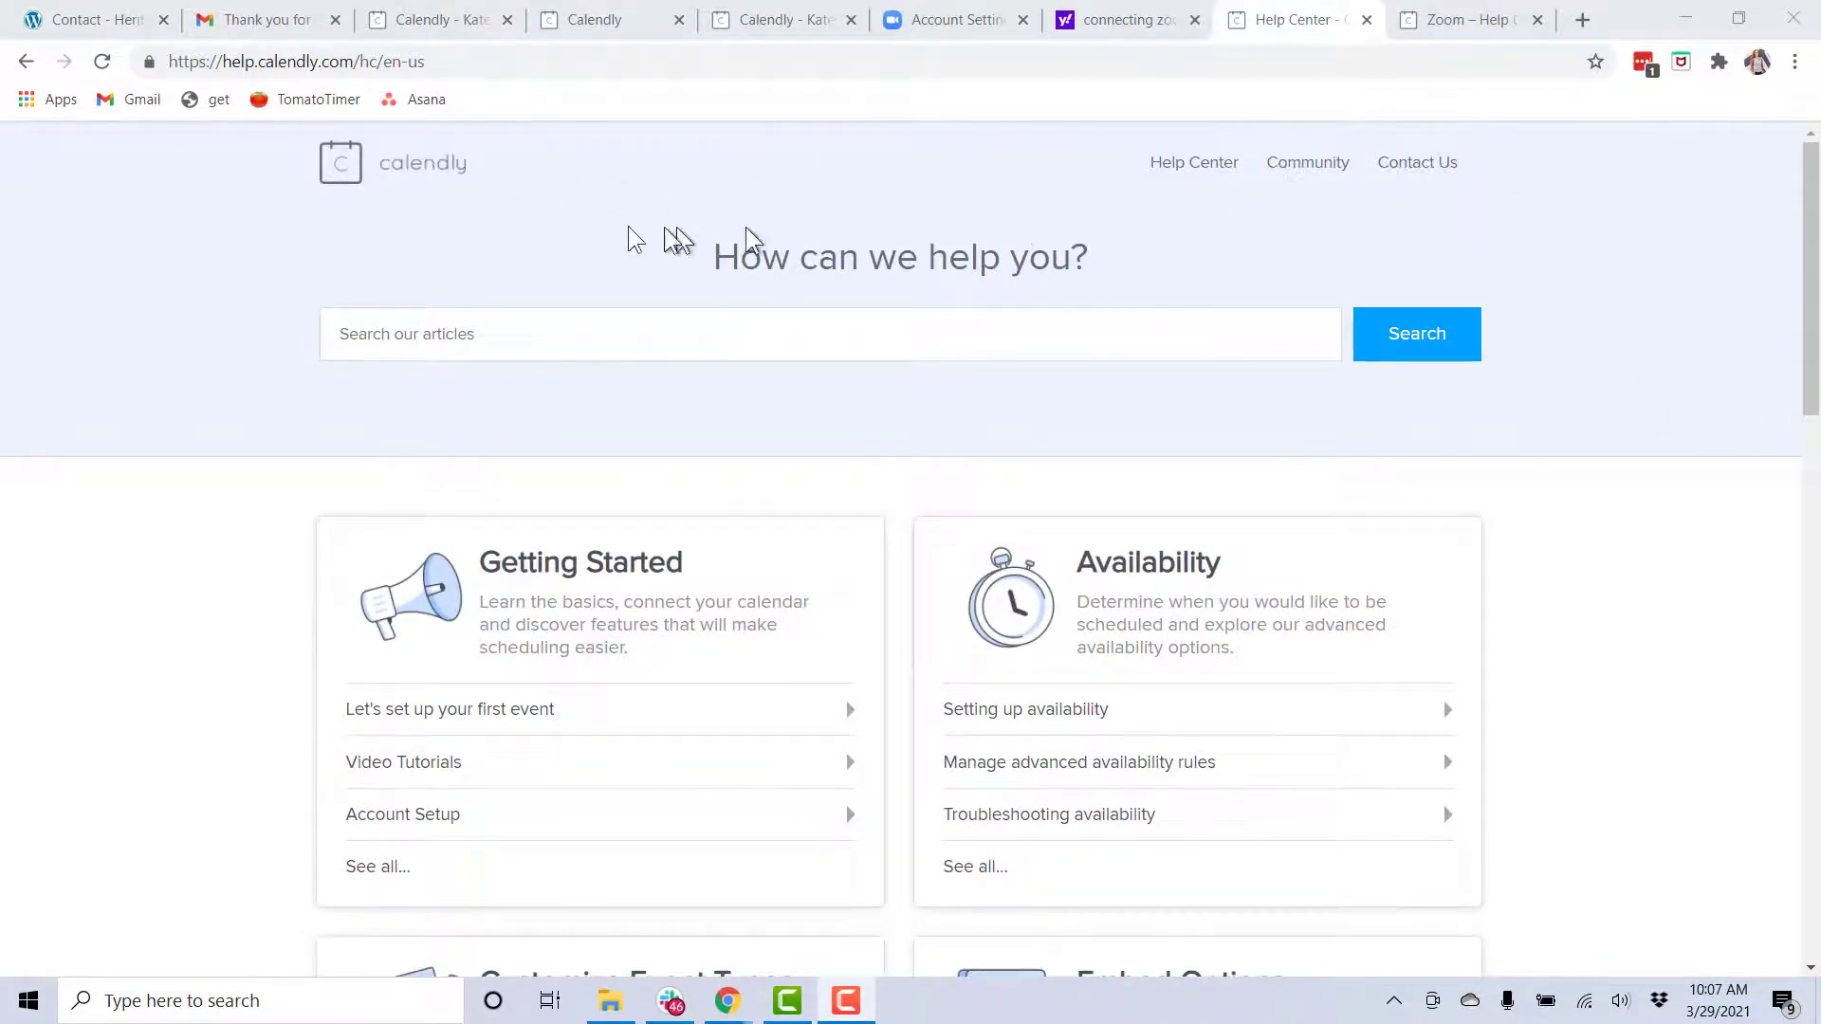
Scroll through the Calendly Help Center article on connecting a Zoom account
scroll(899, 439, down, 10)
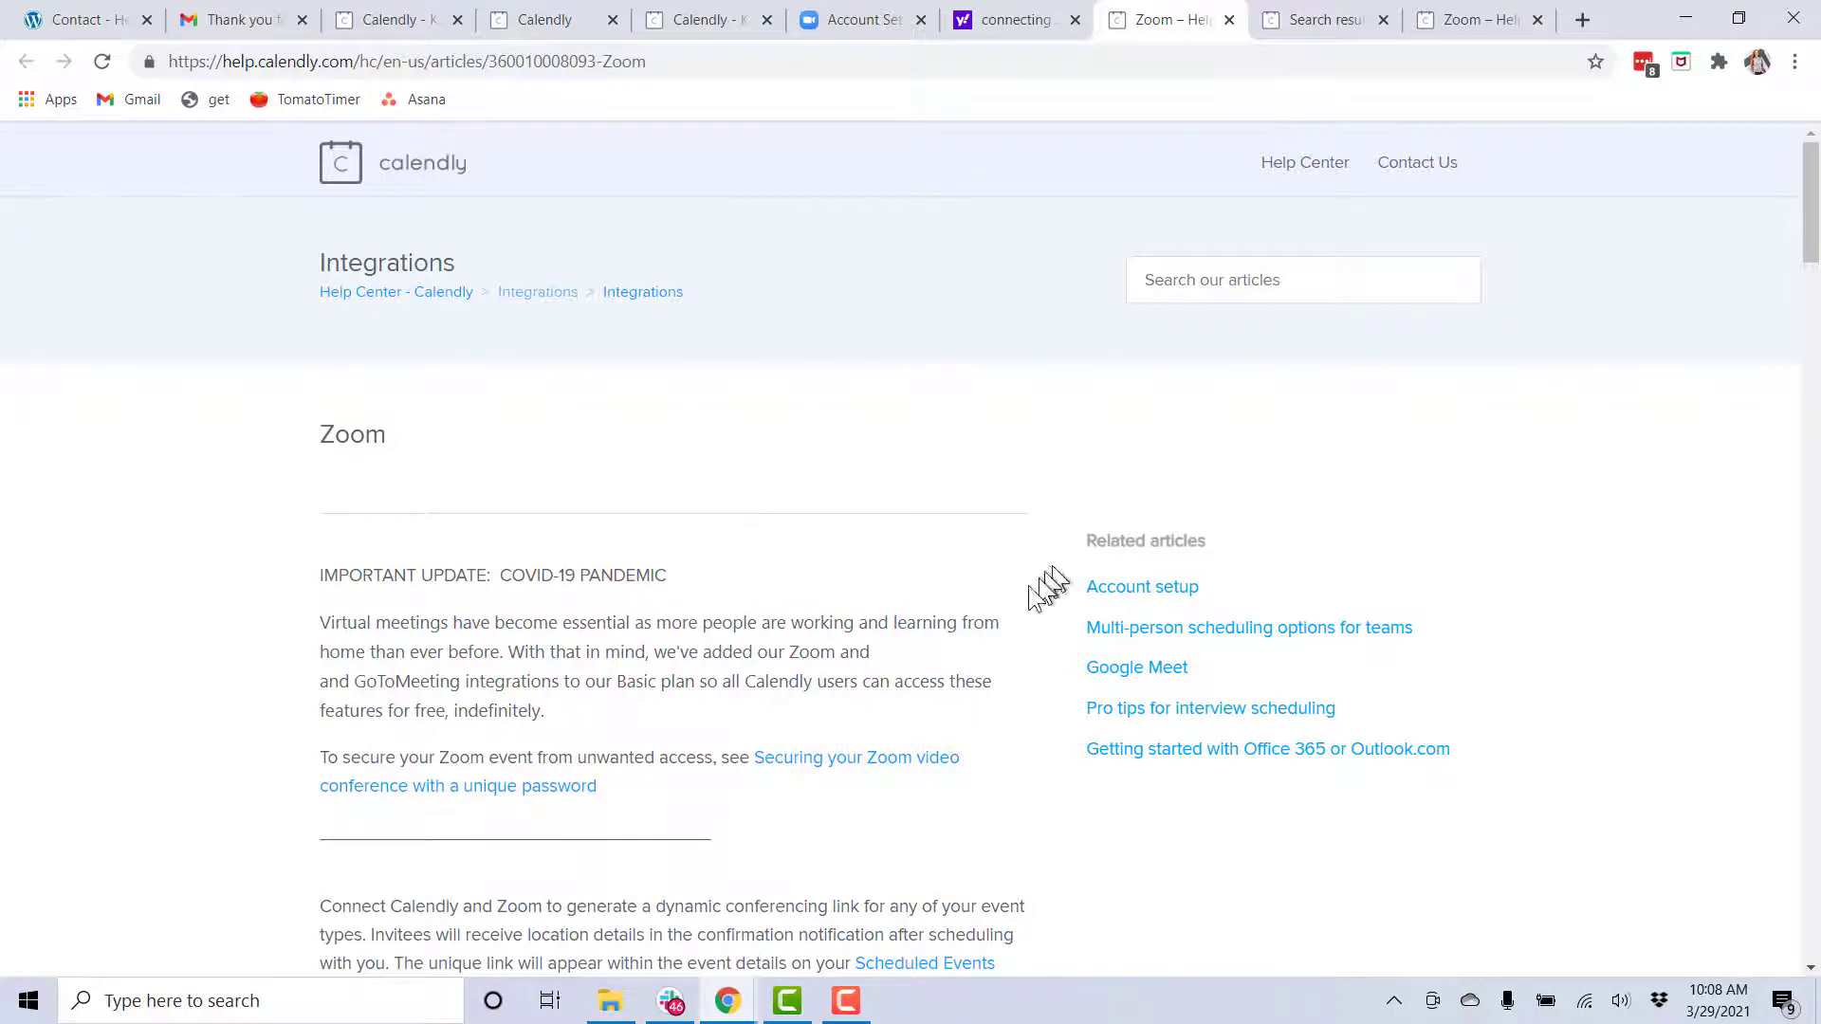
scroll(1024, 595, down, 1)
scroll(1022, 591, down, 6)
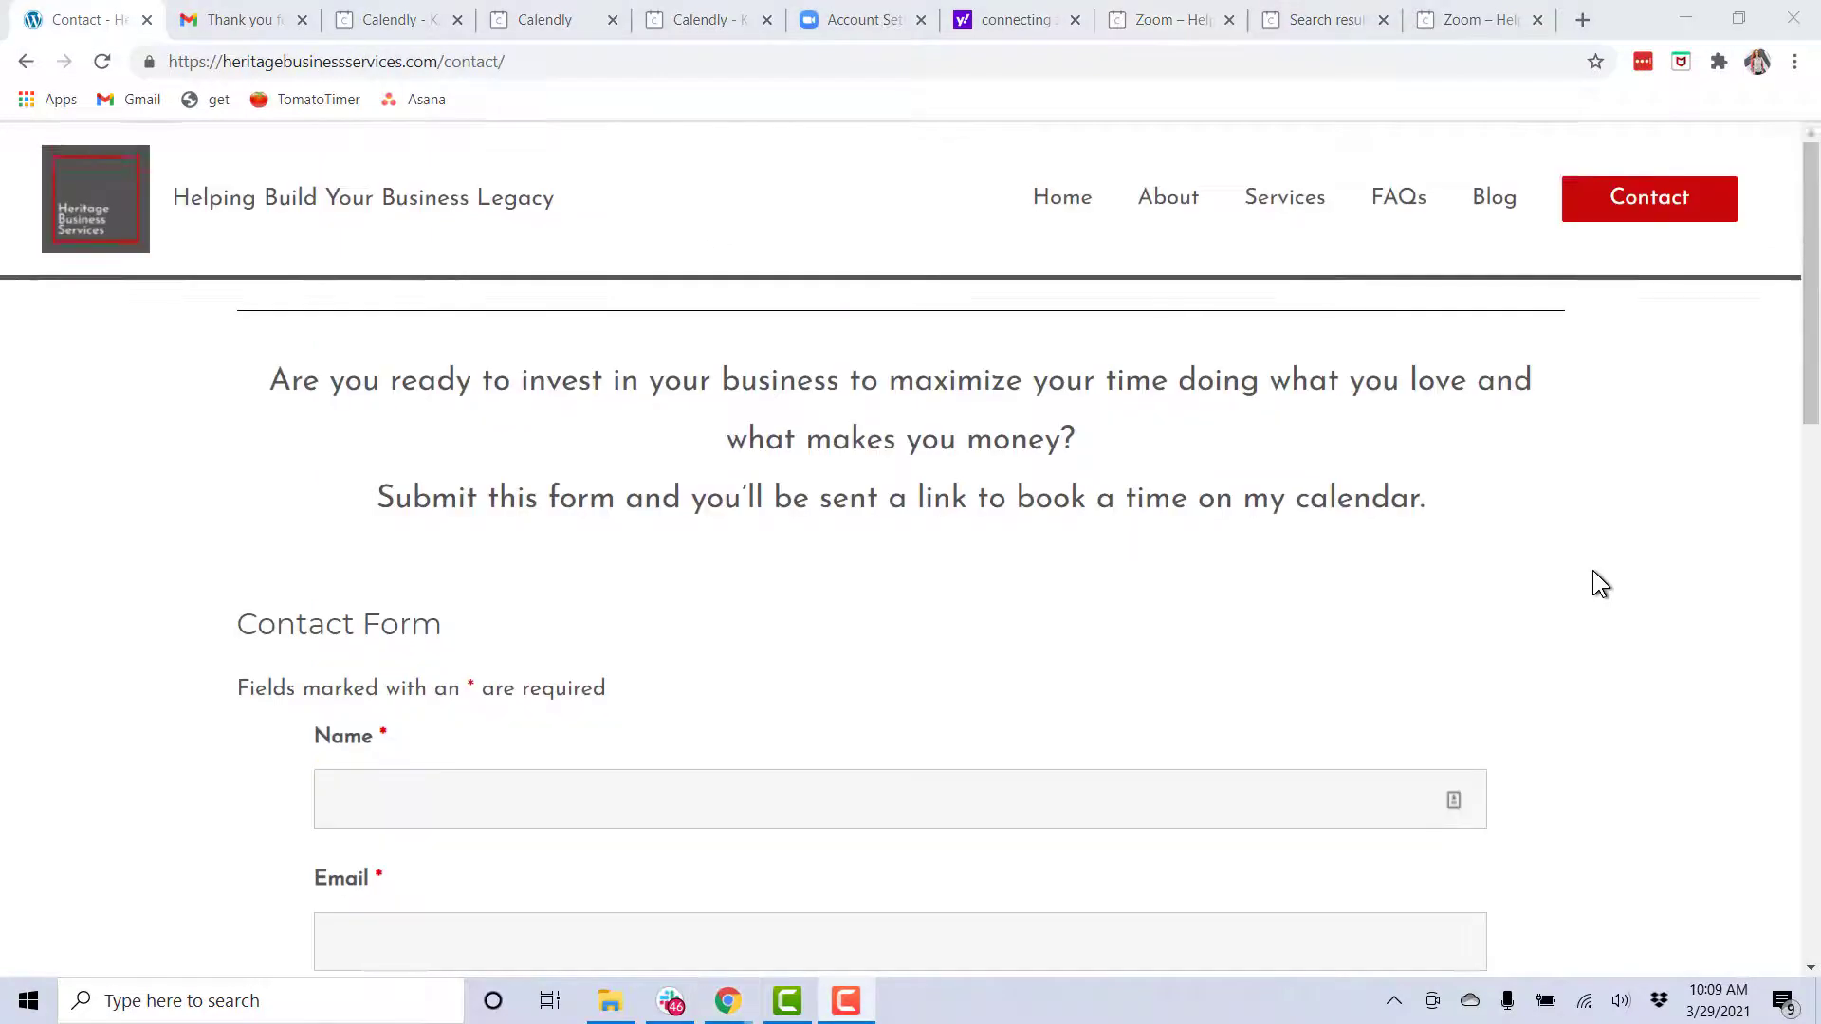
scroll(1601, 583, down, 1)
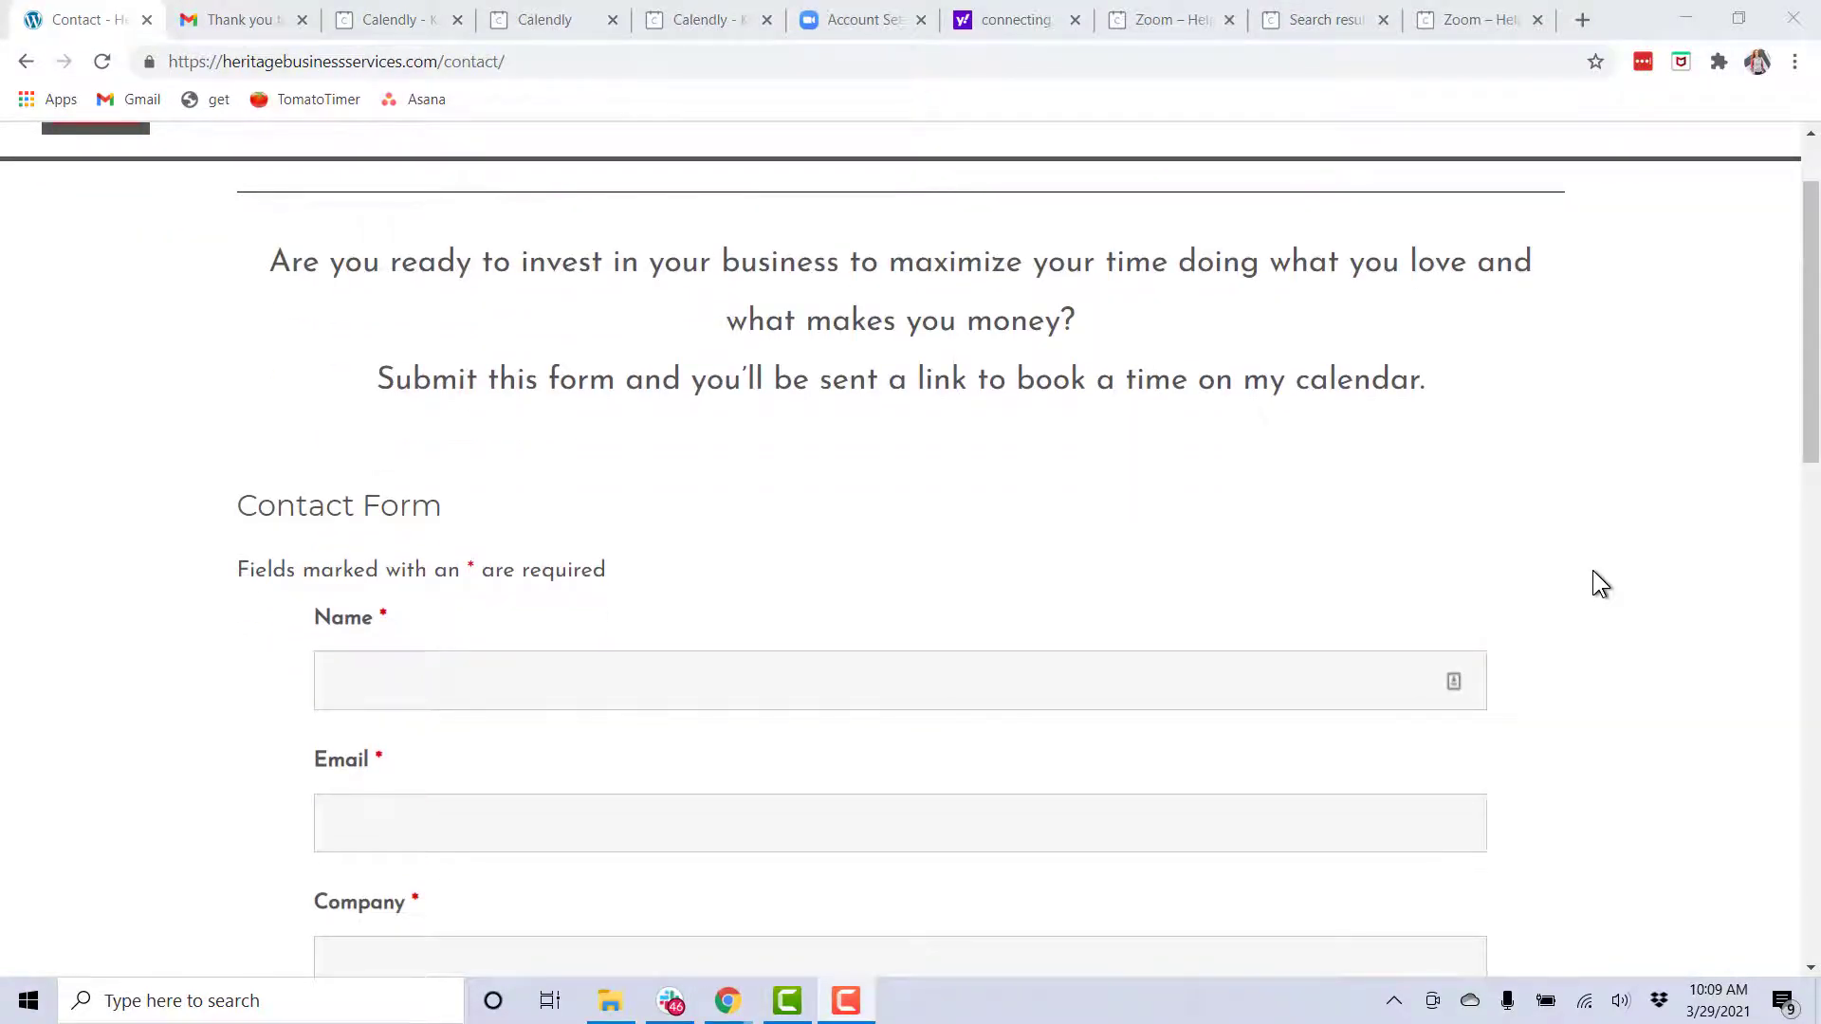
scroll(1594, 574, up, 1)
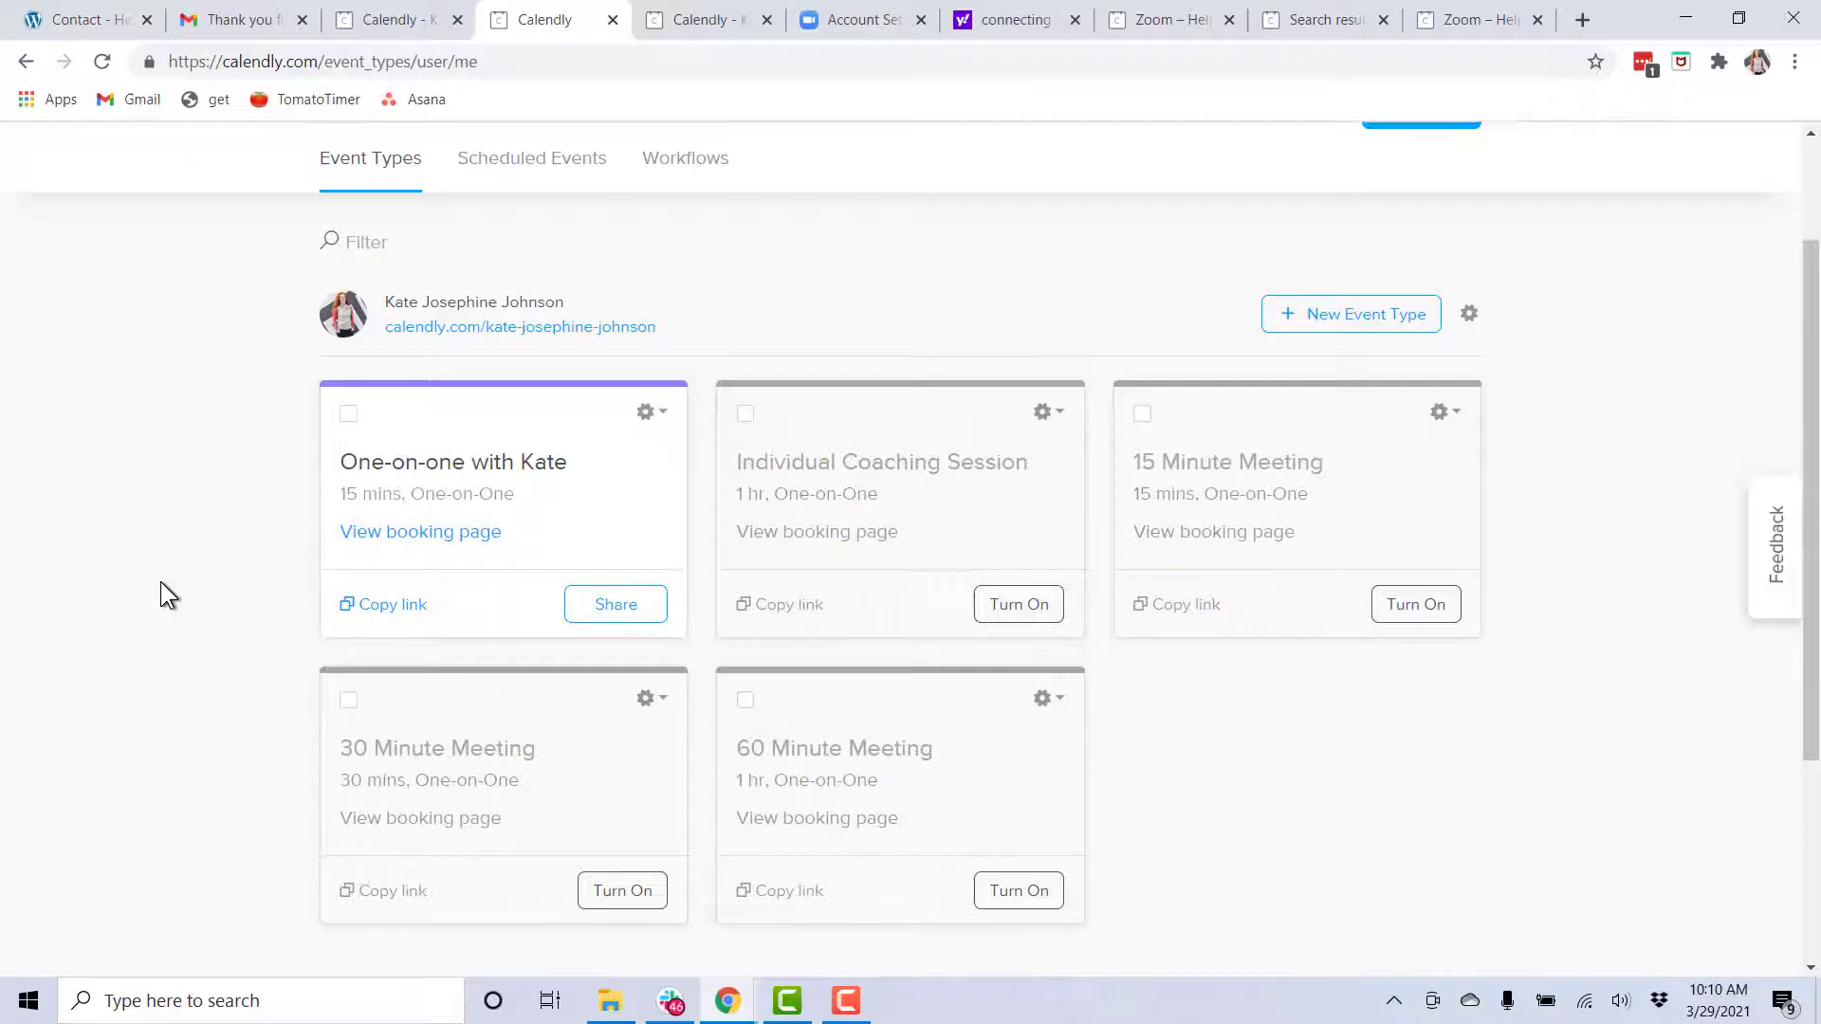
Scroll through the Bookkeeping Prospective Client Form in Google Forms
scroll(602, 752, down, 1)
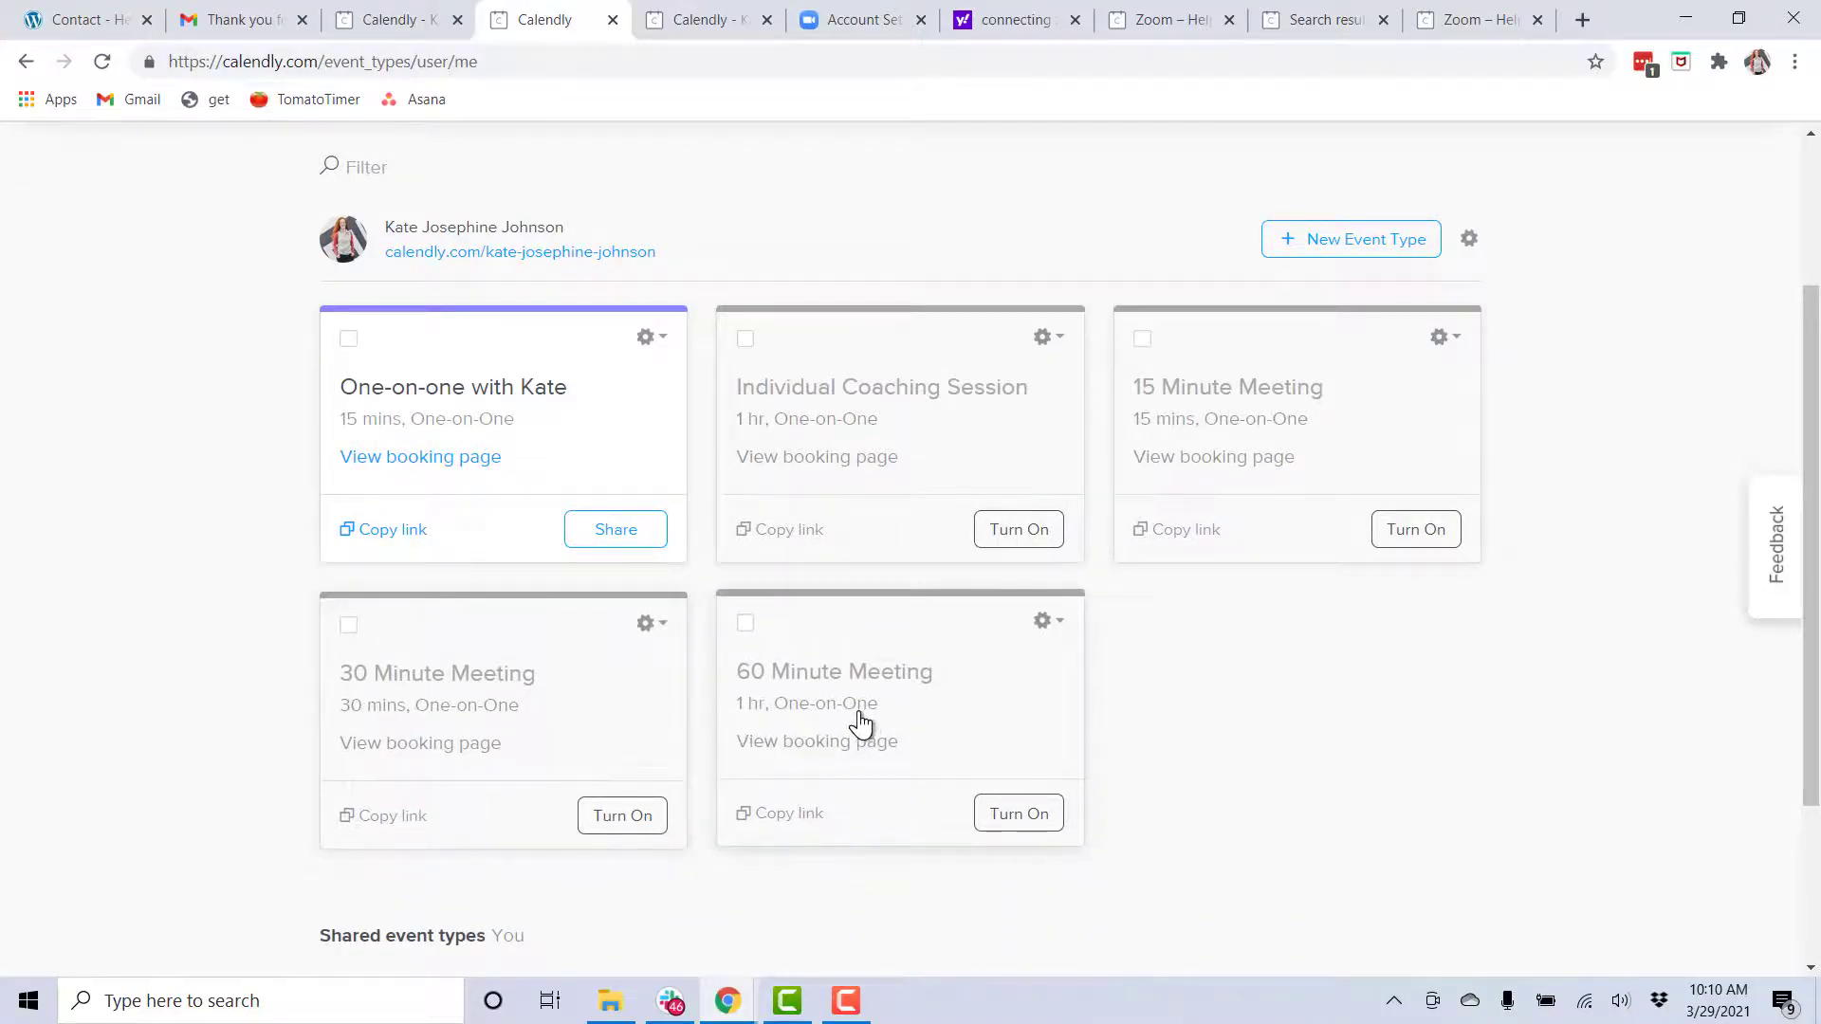
click(873, 697)
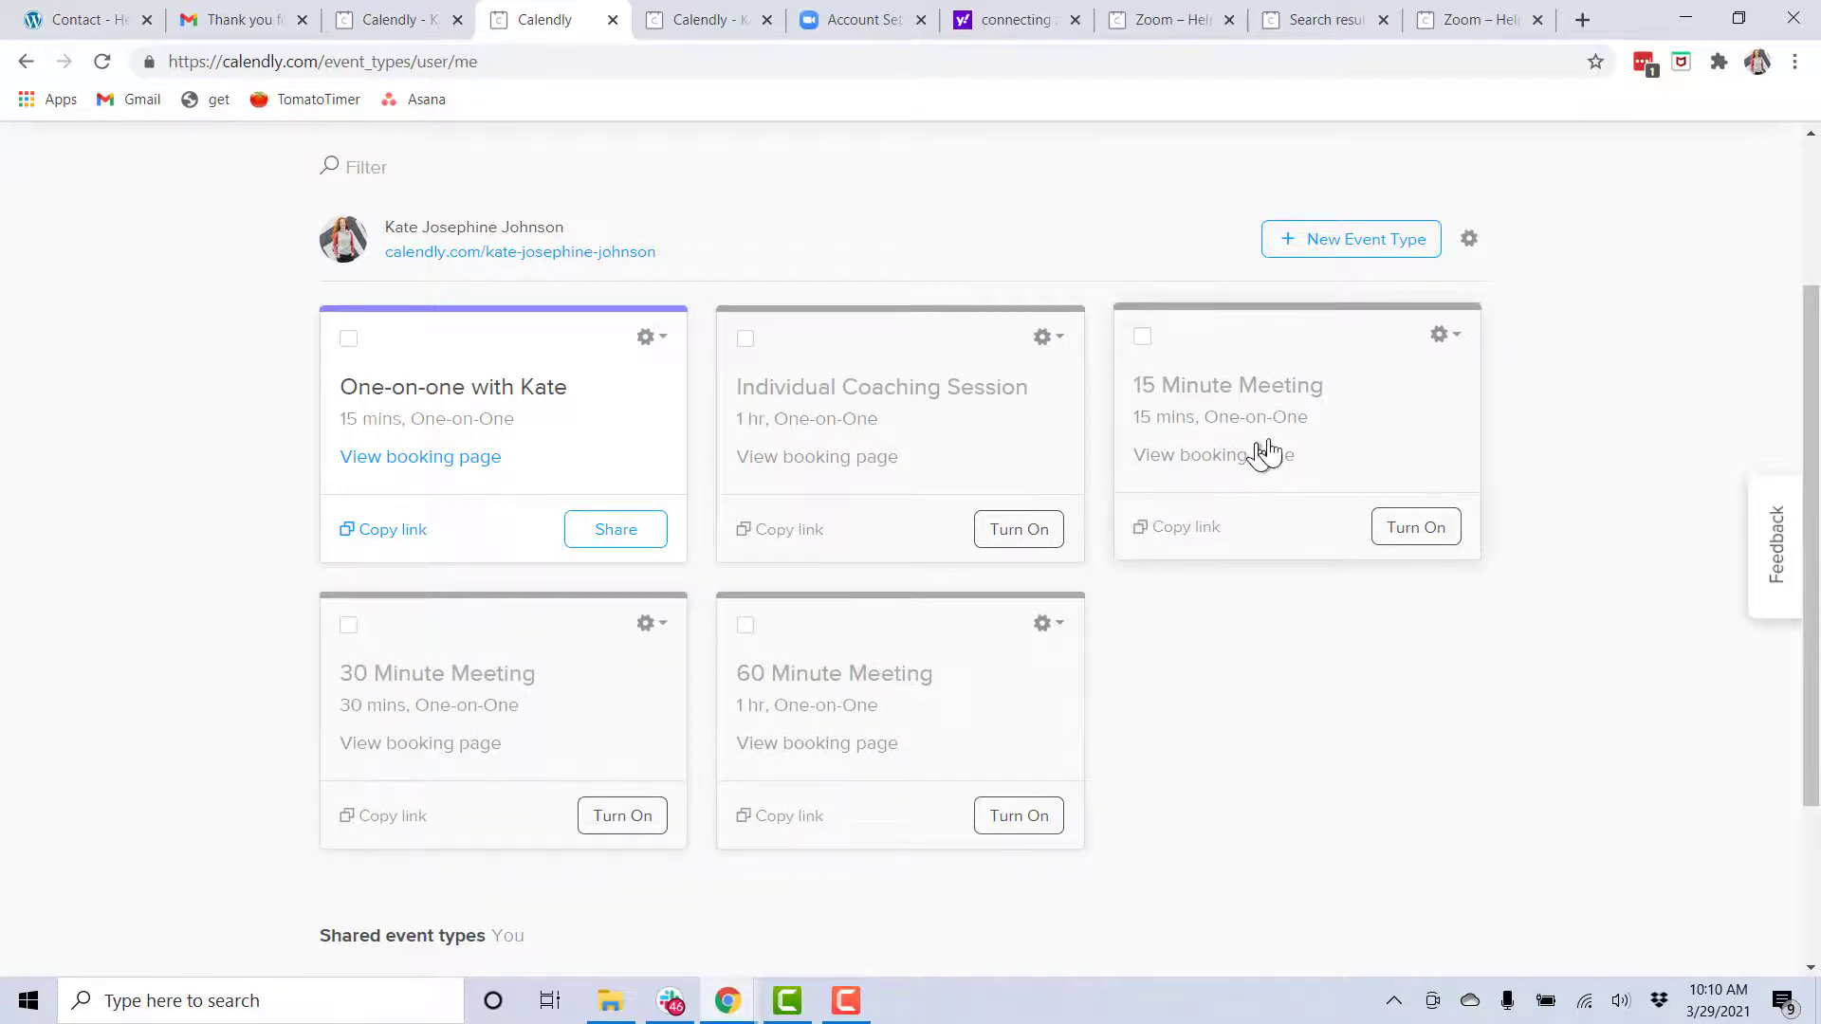